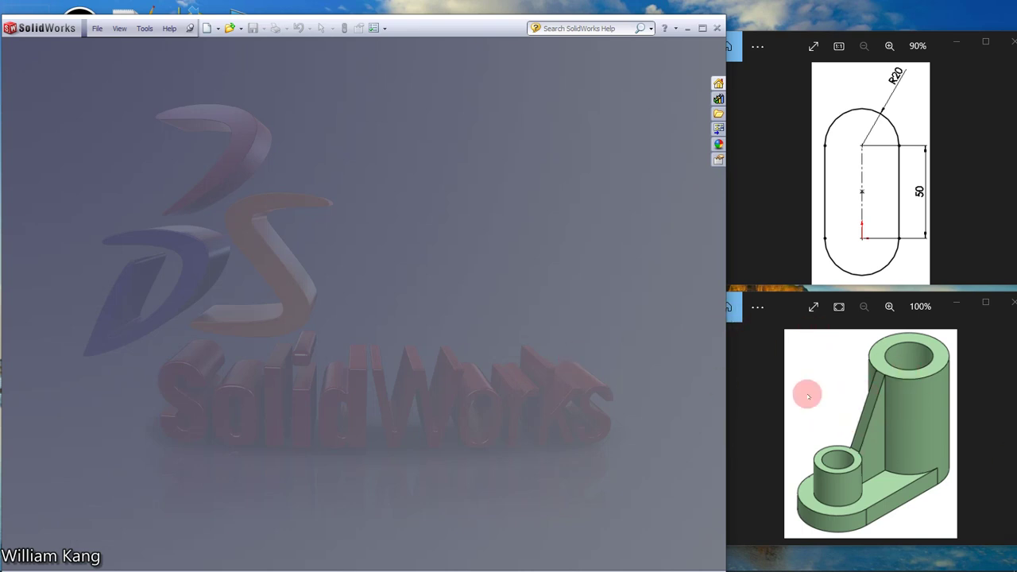
Create a new blank part document, Part2
{"action": "left_click", "coordinate": [217, 29]}
{"action": "left_click", "coordinate": [215, 42]}
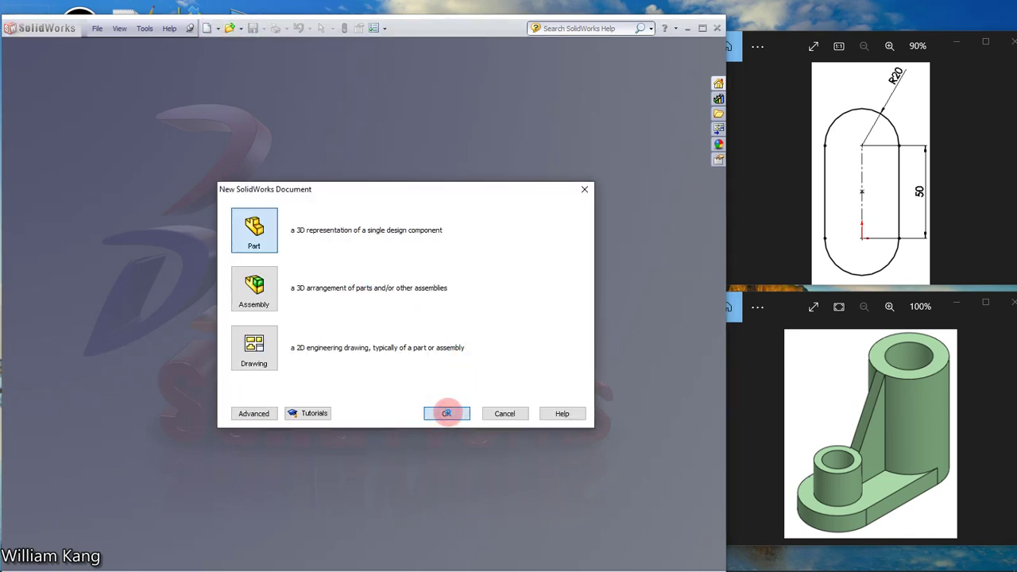
{"action": "left_click", "coordinate": [446, 413]}
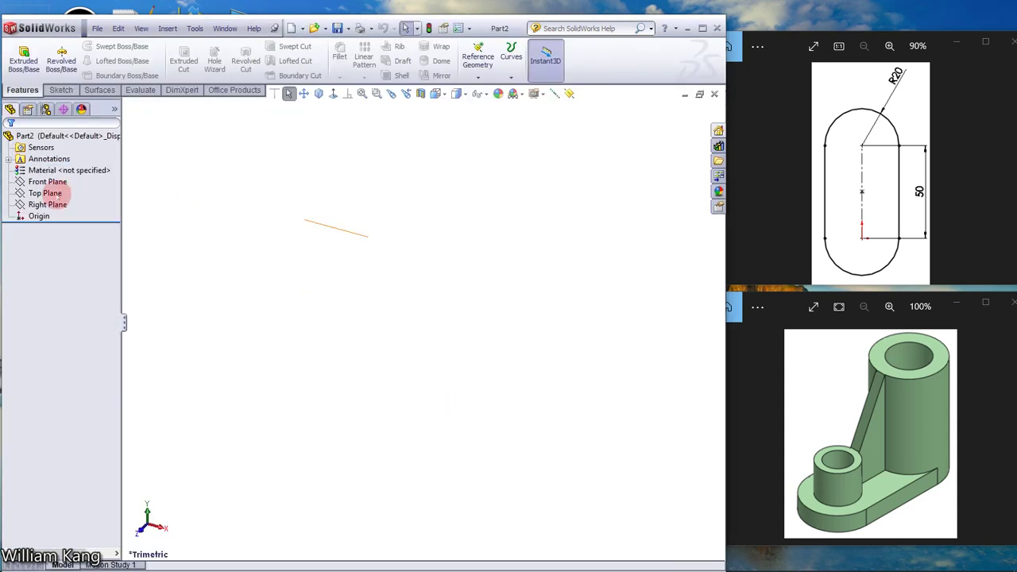
On the Top Plane, sketch a vertical straight slot from the origin, about 58.225 long and 29.819 wide
{"action": "left_click", "coordinate": [51, 195]}
{"action": "left_click", "coordinate": [59, 175]}
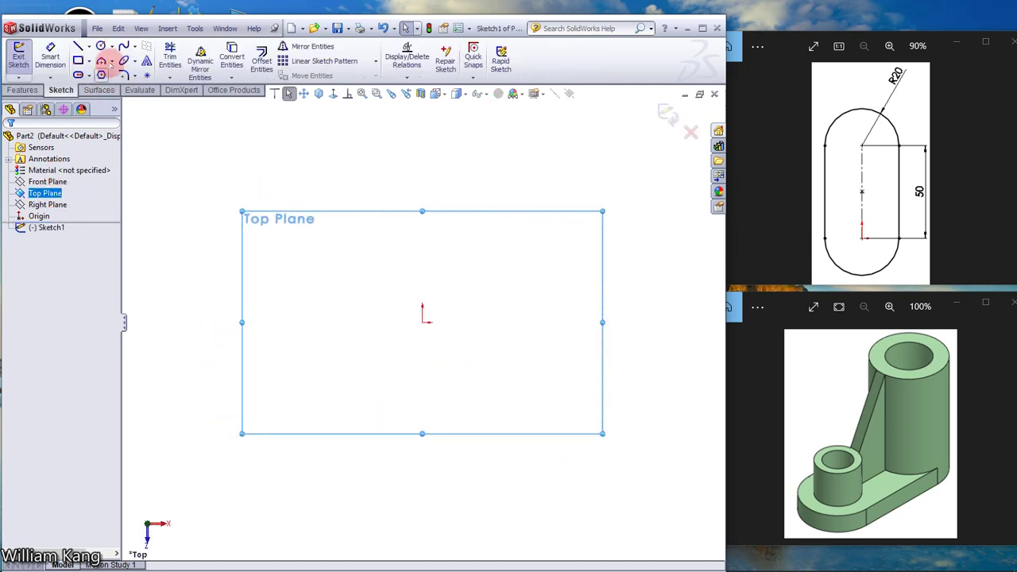
{"action": "left_click", "coordinate": [87, 75]}
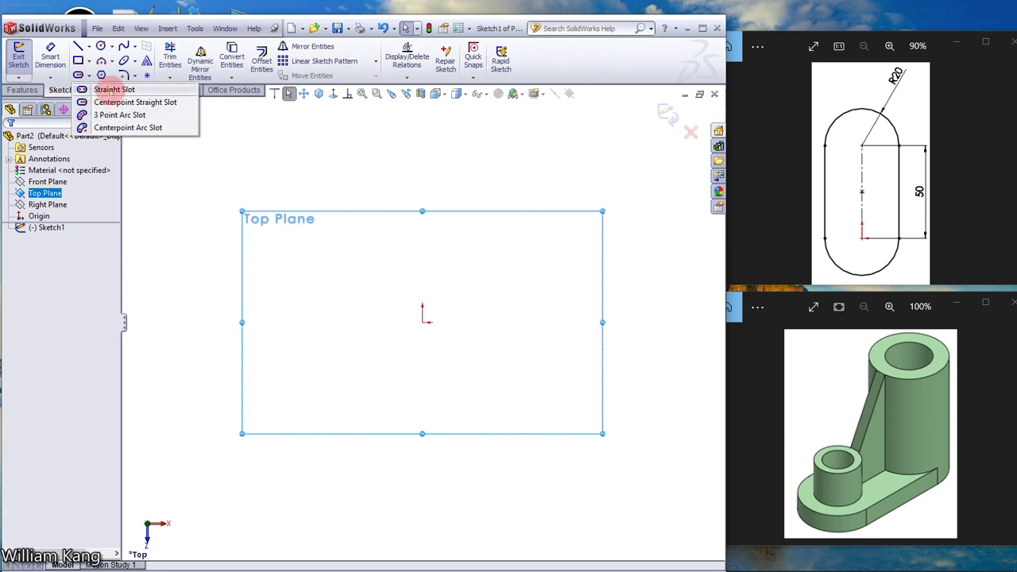
{"action": "left_click", "coordinate": [112, 90]}
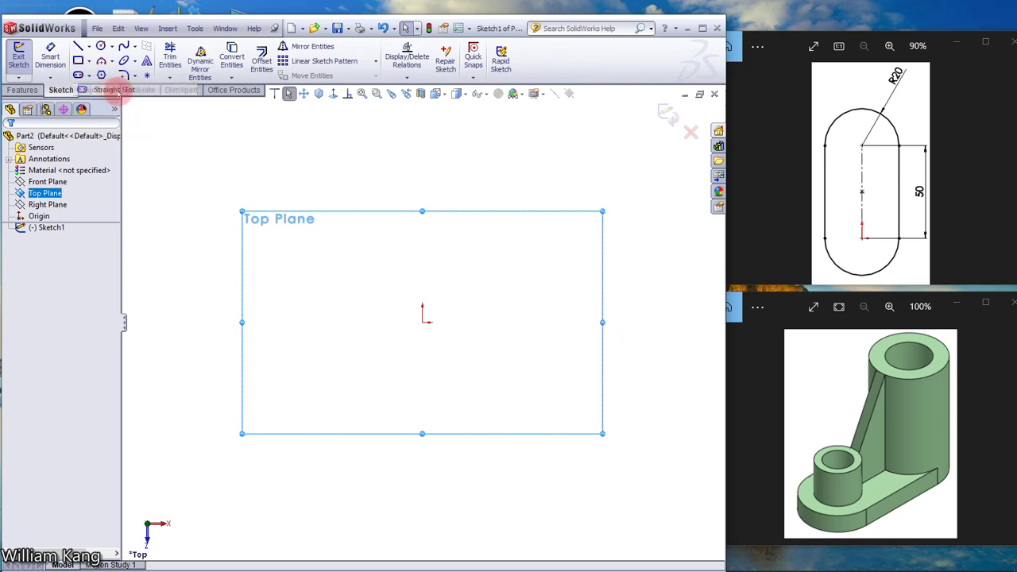
{"action": "left_click", "coordinate": [422, 321]}
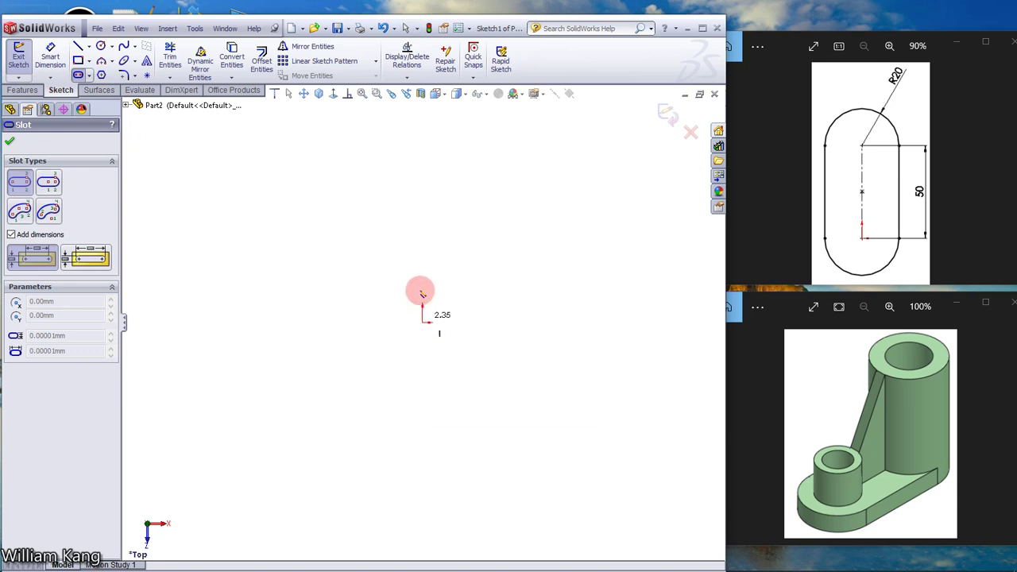
{"action": "left_click", "coordinate": [422, 205]}
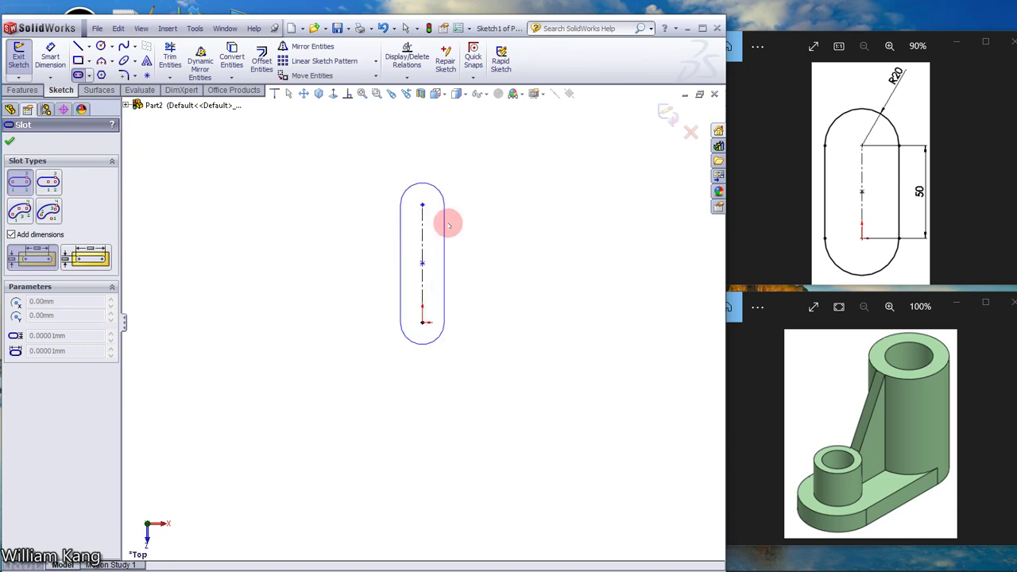
{"action": "left_click", "coordinate": [452, 230]}
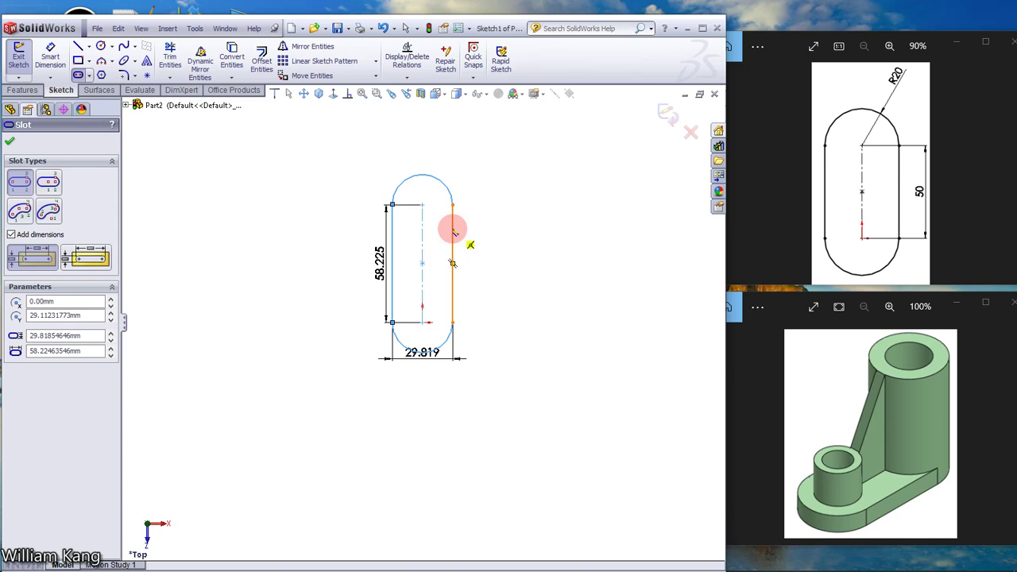
{"action": "left_click", "coordinate": [375, 262]}
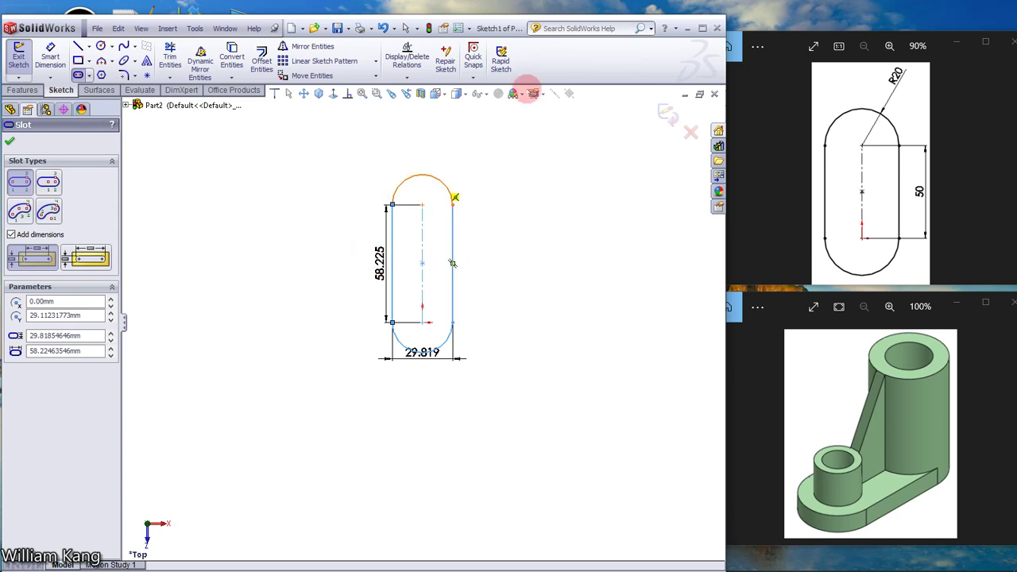
{"action": "key", "text": "Escape"}
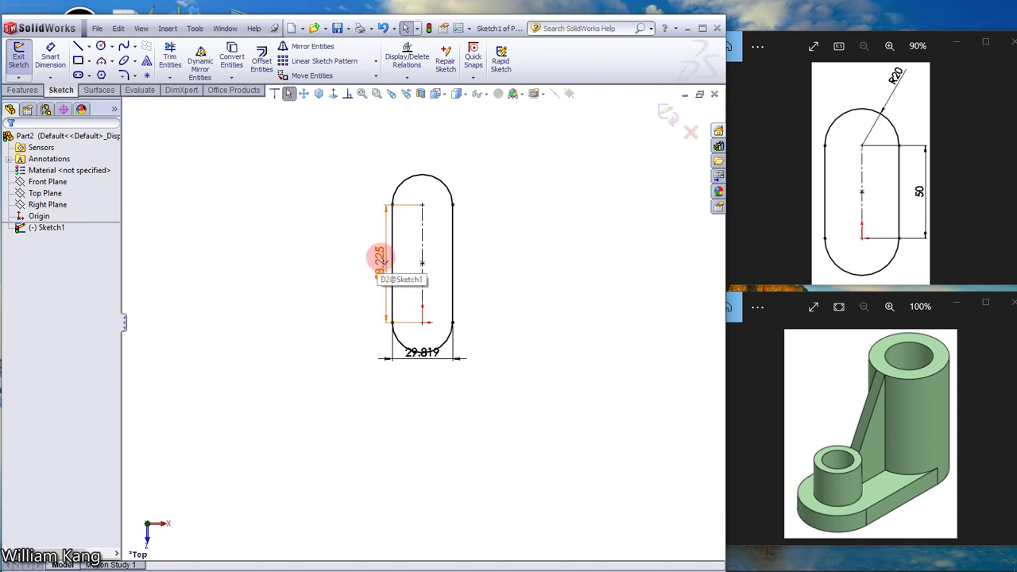
Change the slot length dimension to 50 and delete the width dimension
{"action": "left_click", "coordinate": [381, 263]}
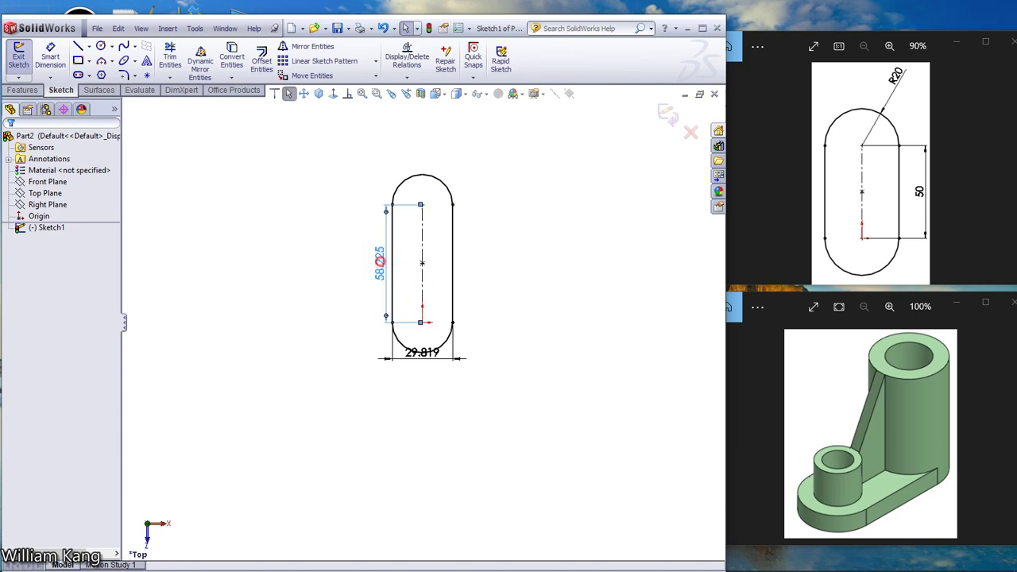
{"action": "double_click", "coordinate": [378, 258]}
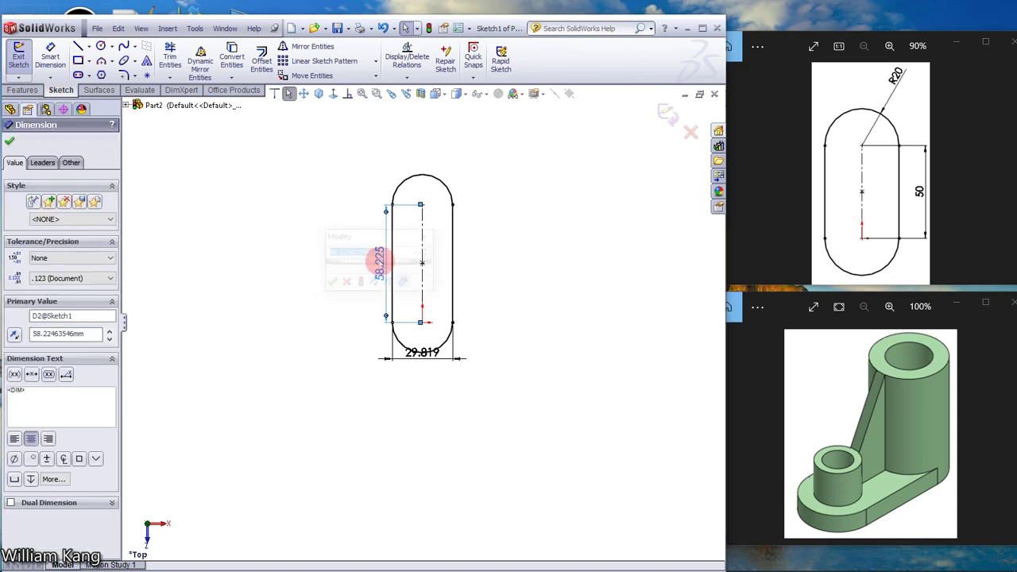
{"action": "type", "text": "5"}
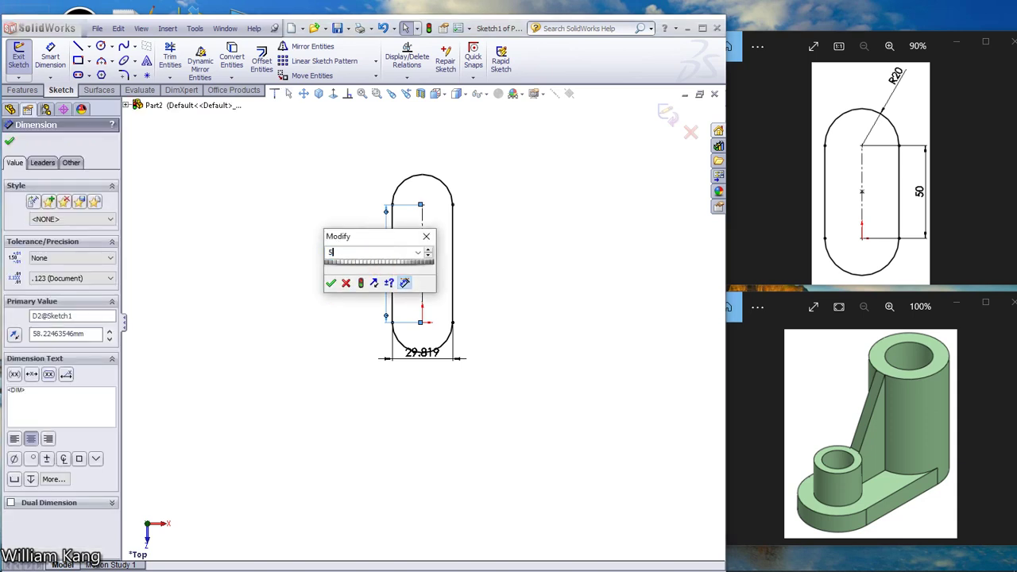
{"action": "type", "text": "0"}
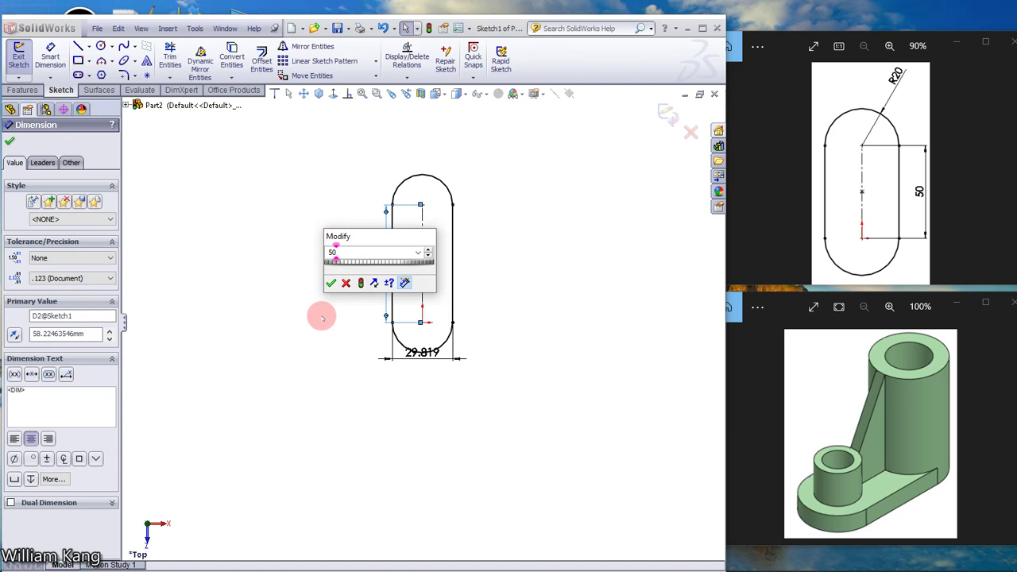
{"action": "key", "text": "Return"}
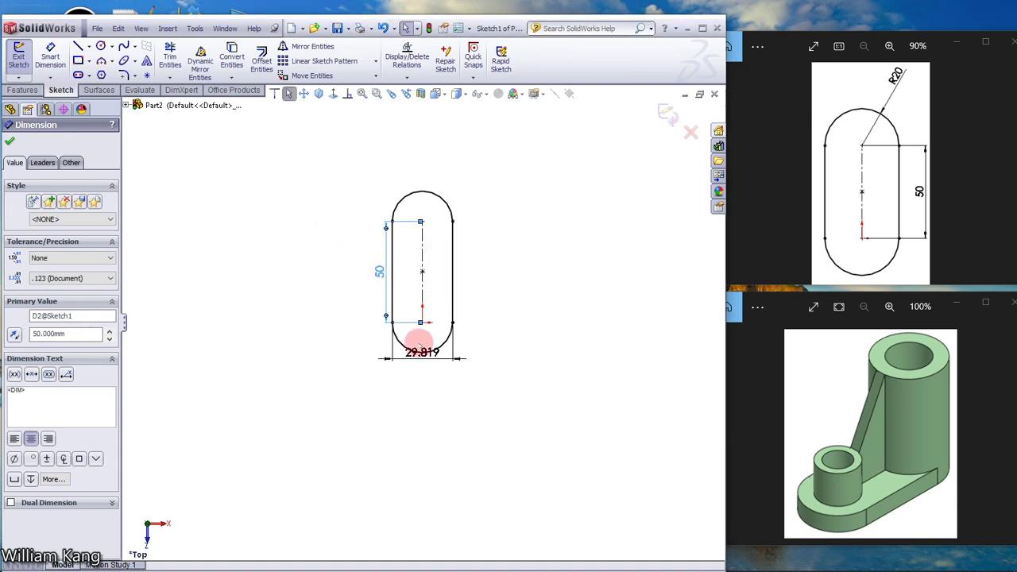
{"action": "left_click", "coordinate": [438, 359]}
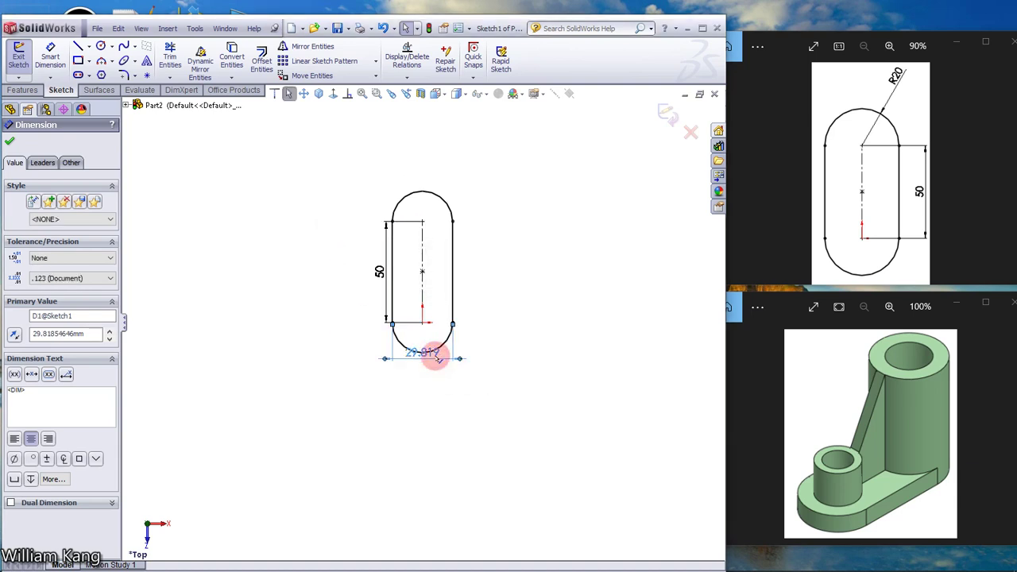
{"action": "key", "text": "Delete"}
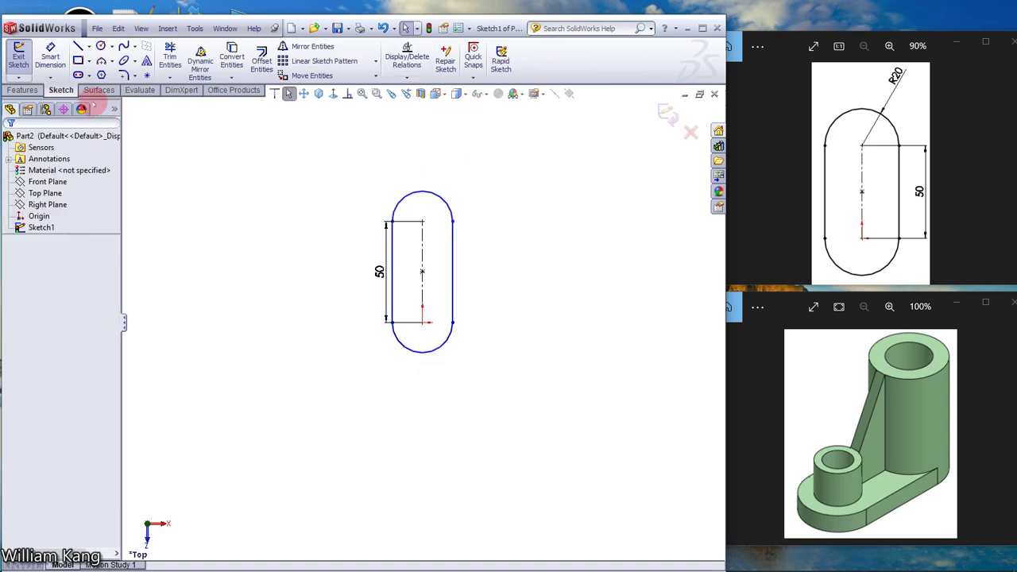
Dimension the slot's end arc to R20 and move the 50 dimension left
{"action": "left_click", "coordinate": [50, 59]}
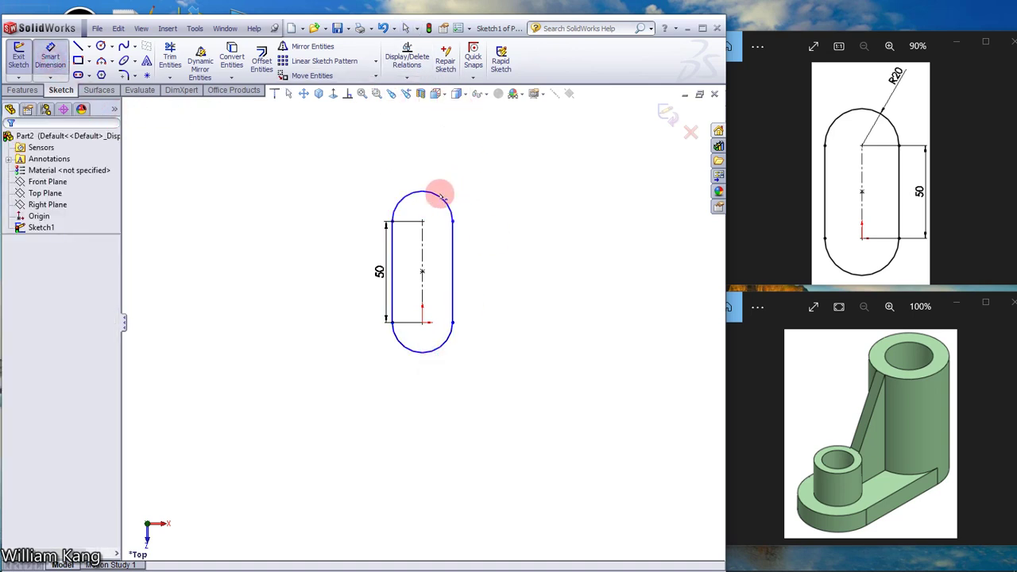
{"action": "left_click", "coordinate": [442, 198]}
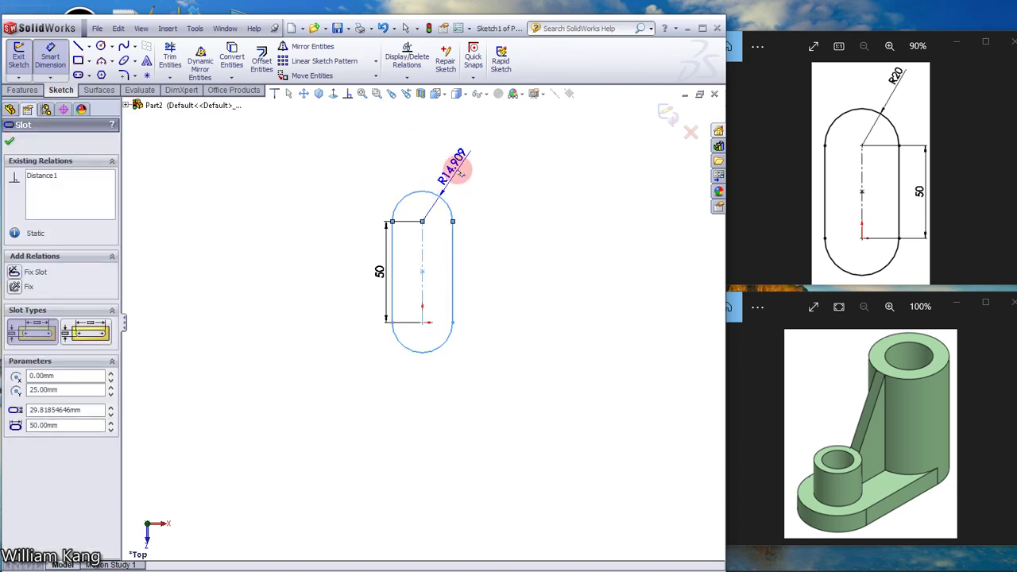
{"action": "left_click", "coordinate": [460, 161]}
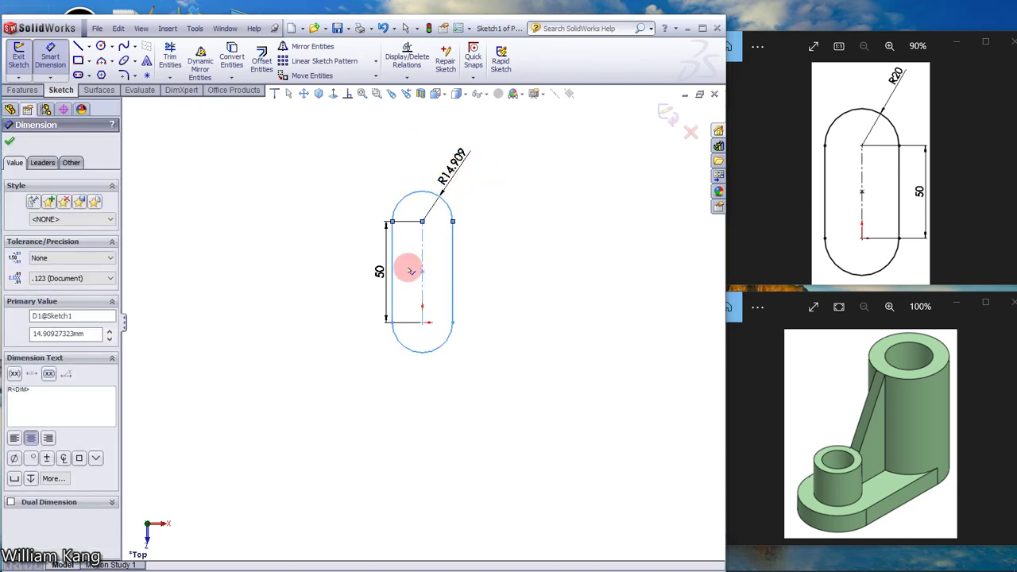
{"action": "type", "text": "20"}
{"action": "key", "text": "Escape"}
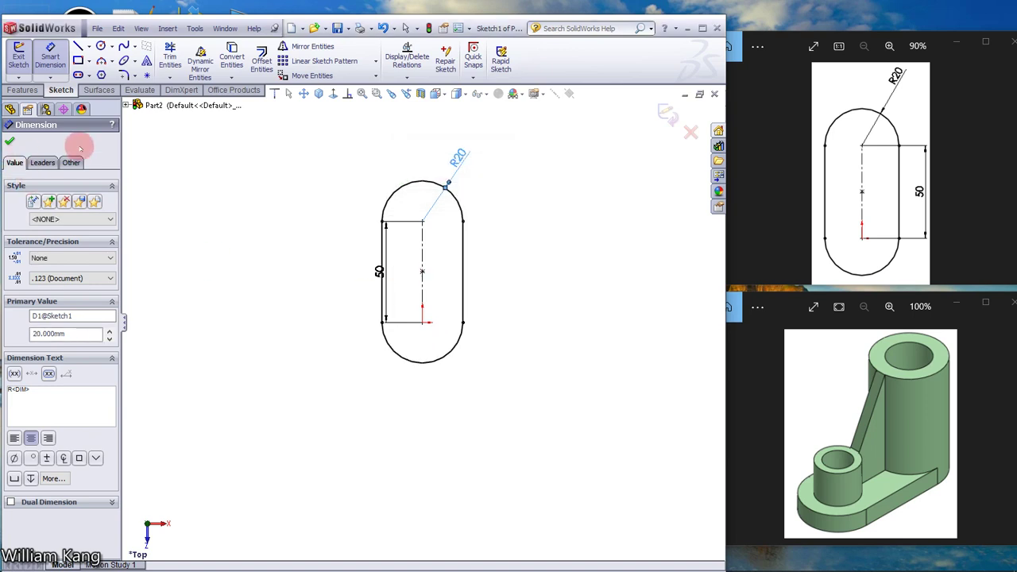
{"action": "left_click", "coordinate": [10, 141]}
{"action": "key", "text": "Escape"}
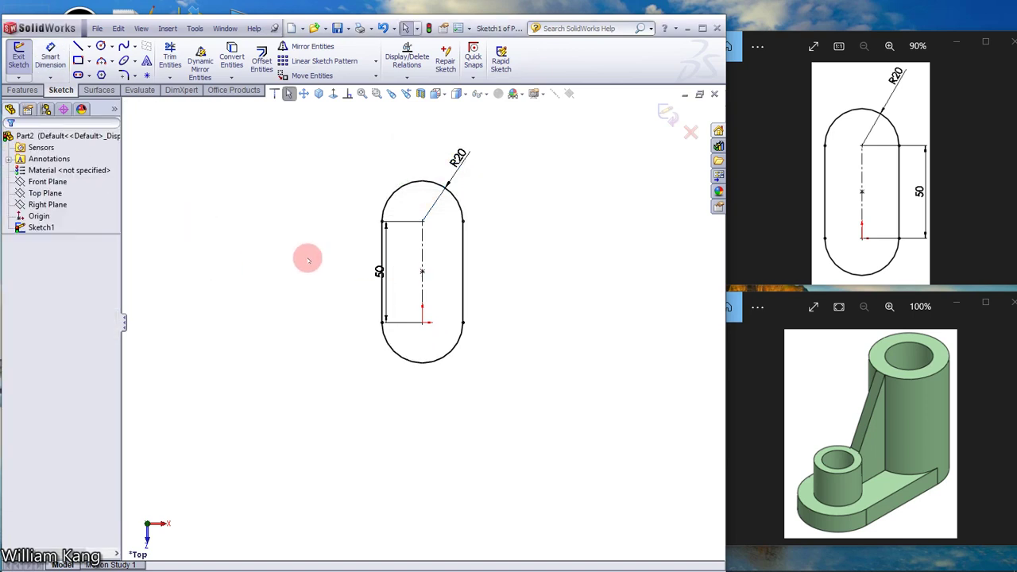
{"action": "left_click_drag", "start_coordinate": [379, 272], "coordinate": [355, 270]}
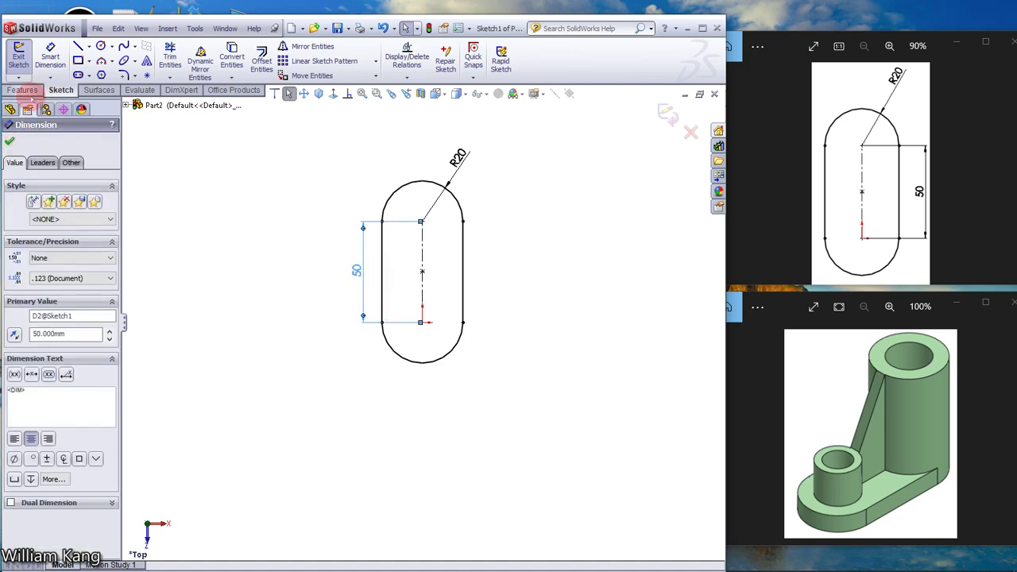
Extrude the slot sketch 10 mm into the base plate and show the next reference image
{"action": "left_click", "coordinate": [23, 89]}
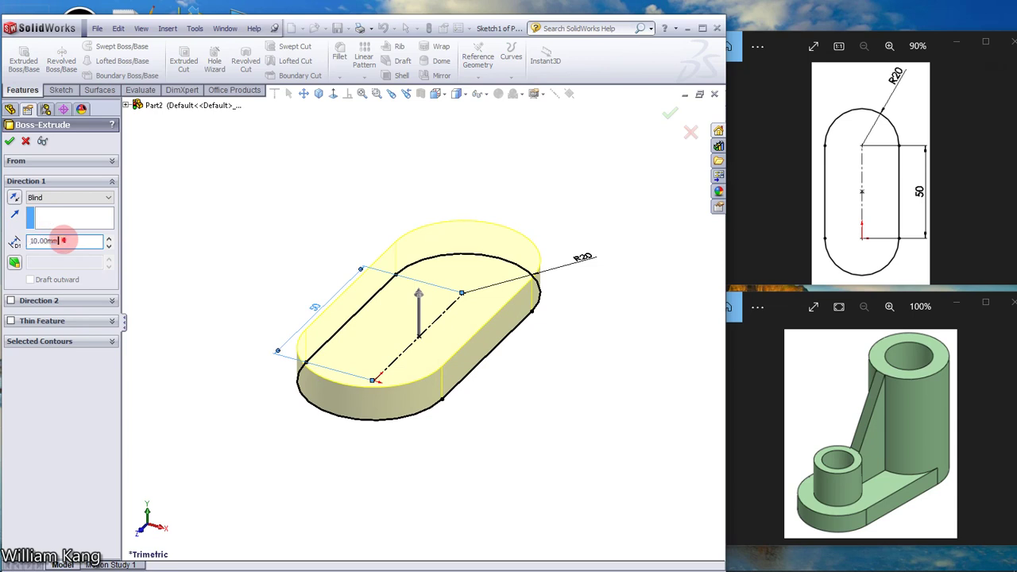
{"action": "left_click", "coordinate": [9, 143]}
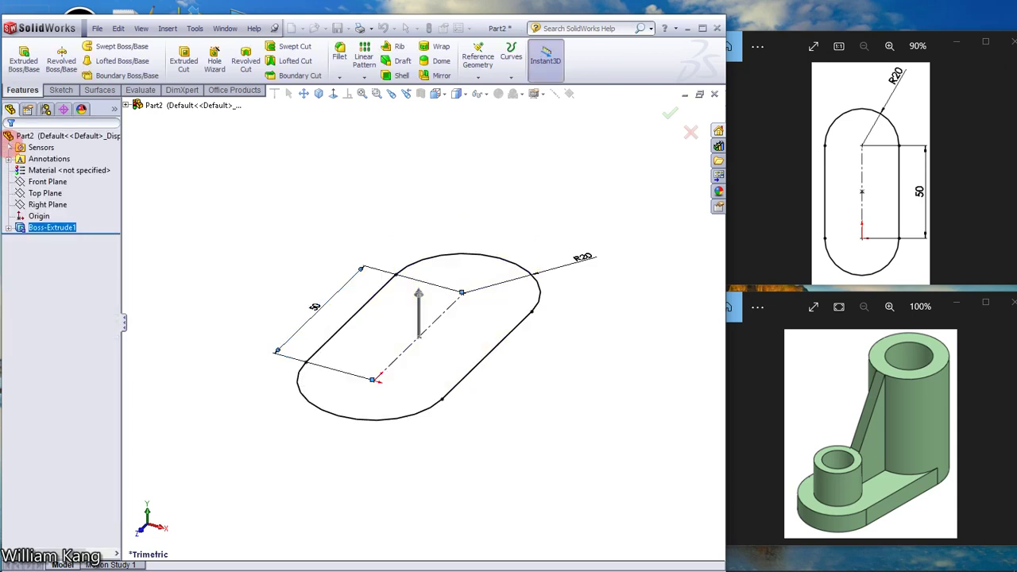
{"action": "left_click", "coordinate": [1006, 173]}
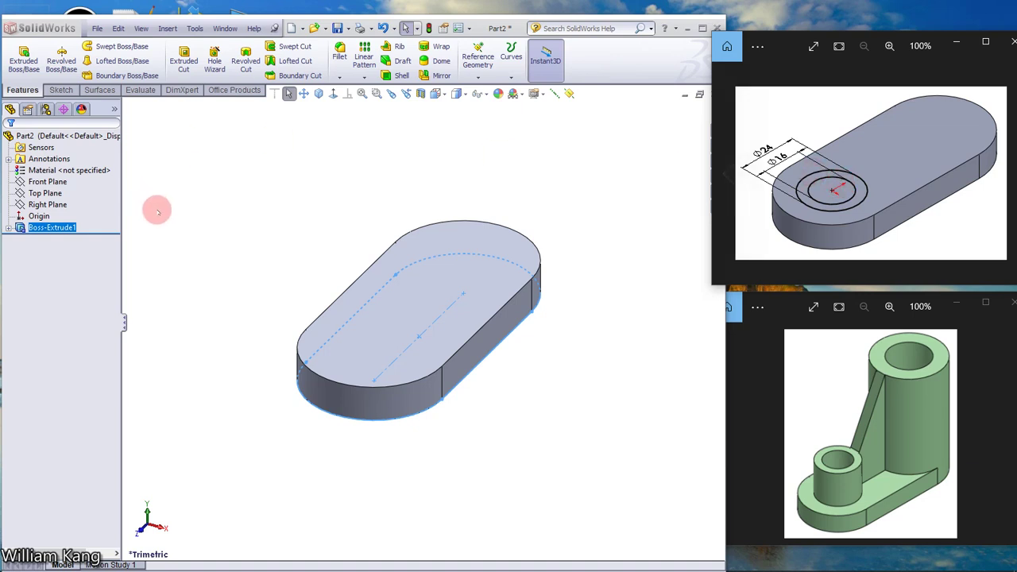
Start a face-on sketch on the base plate's top face
{"action": "left_click", "coordinate": [352, 353]}
{"action": "left_click", "coordinate": [352, 352]}
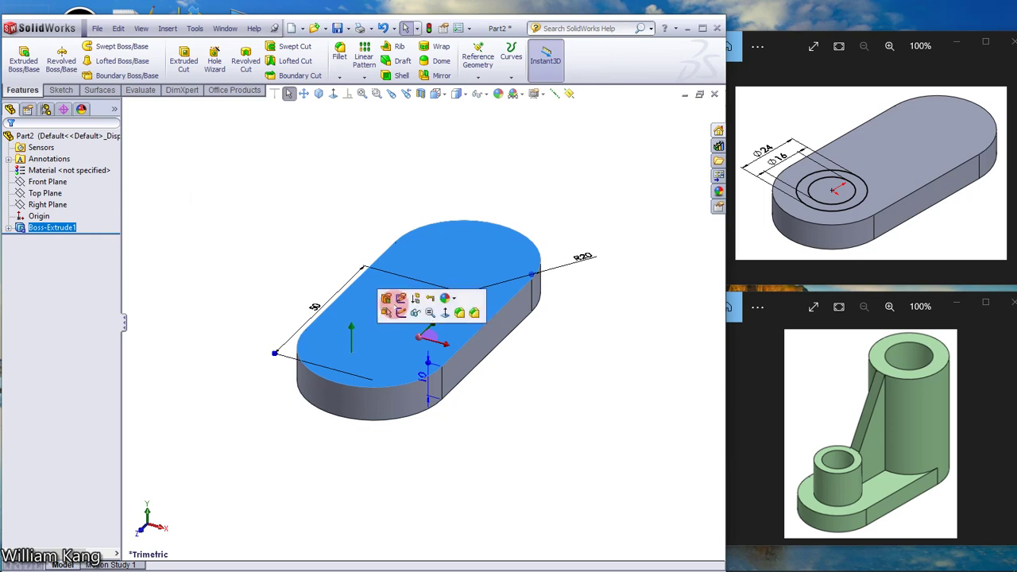
{"action": "left_click", "coordinate": [403, 317]}
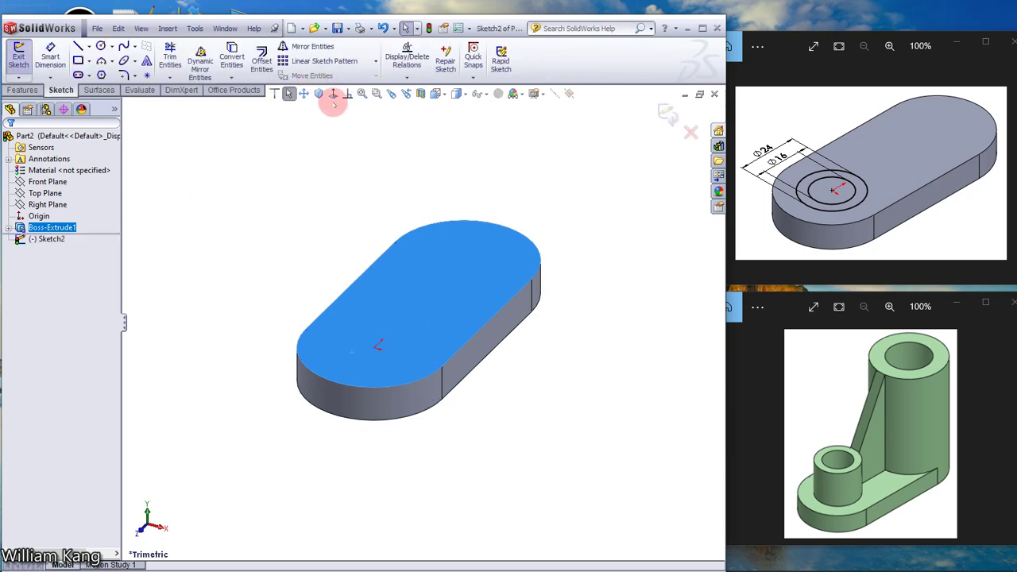
{"action": "left_click", "coordinate": [333, 94]}
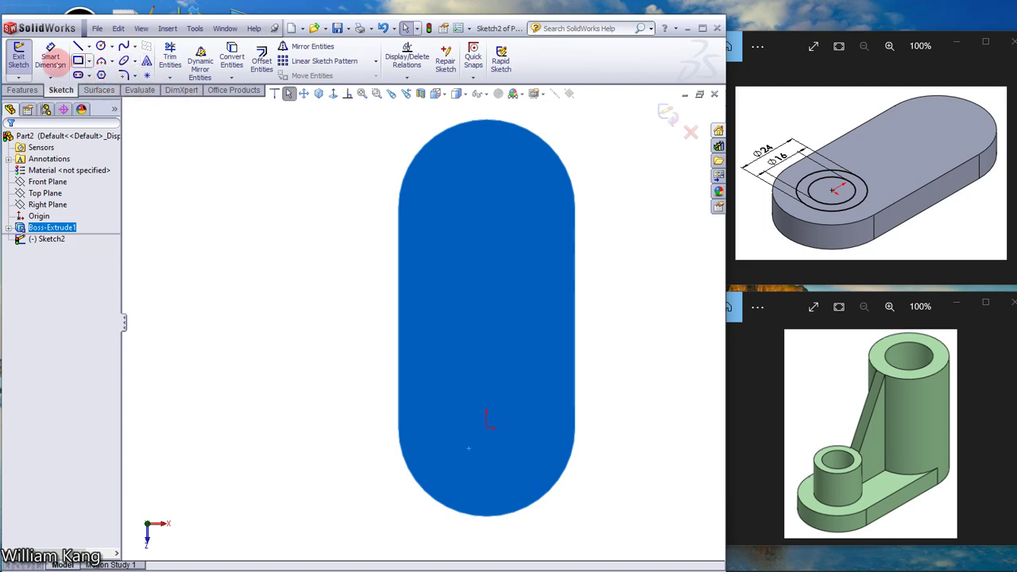
Draw two concentric circles centred at the origin
{"action": "left_click", "coordinate": [101, 45]}
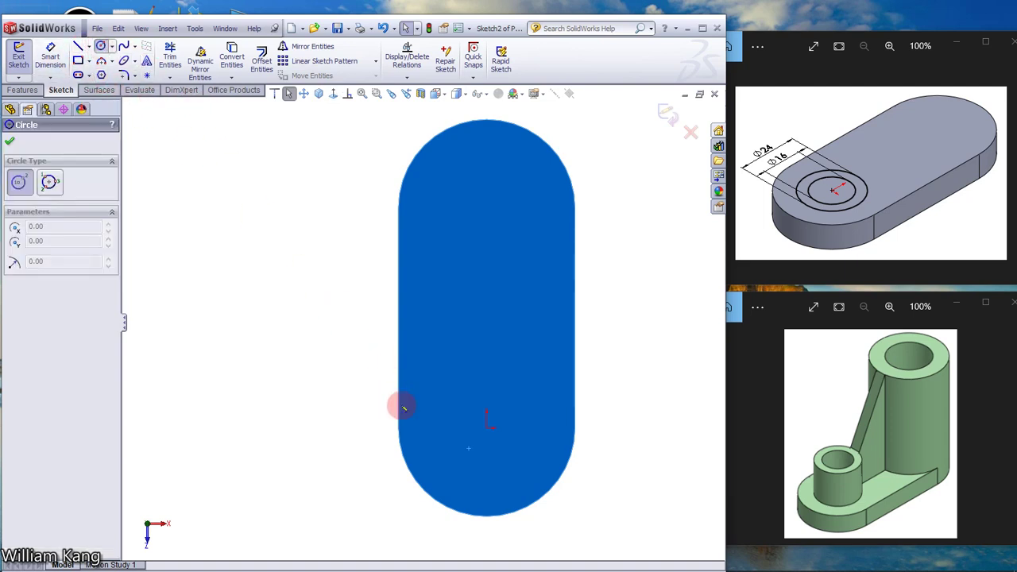
{"action": "left_click", "coordinate": [487, 429]}
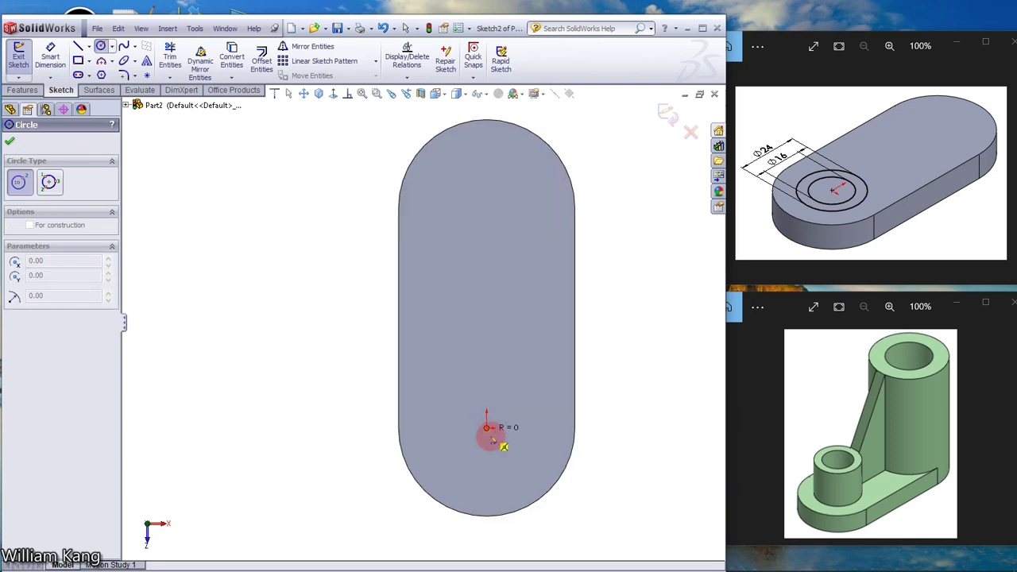
{"action": "left_click", "coordinate": [506, 458]}
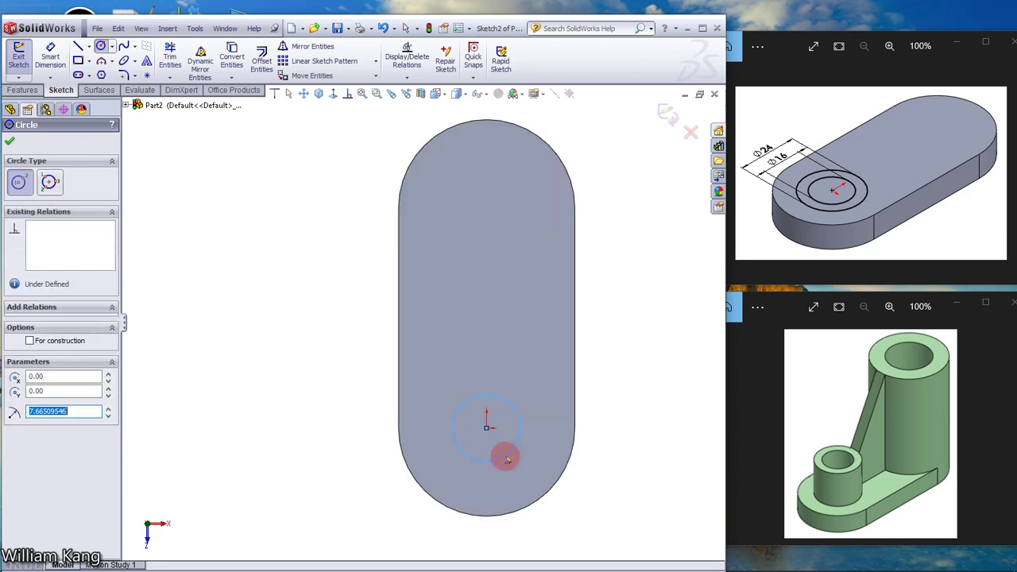
{"action": "left_click", "coordinate": [489, 429]}
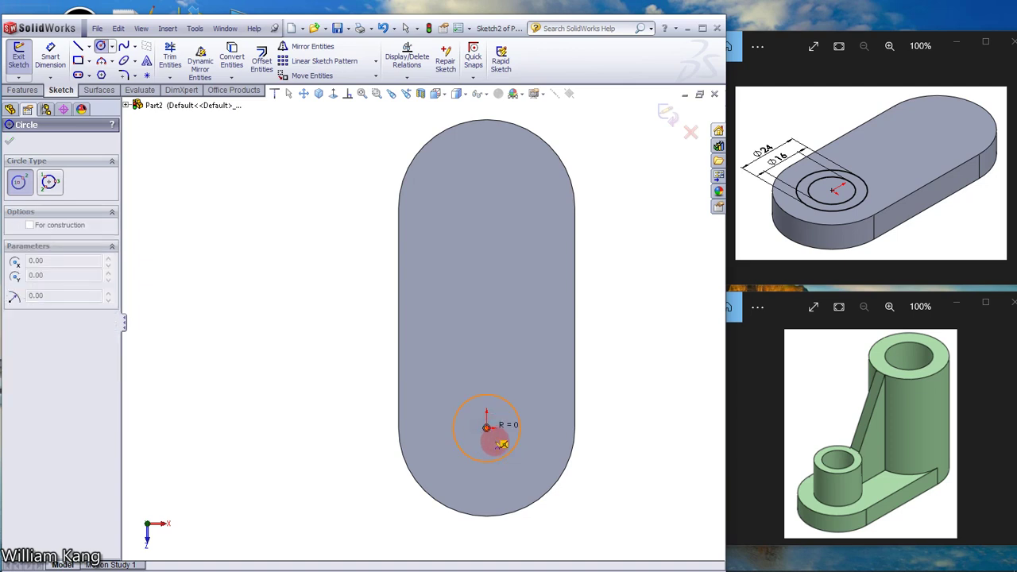
{"action": "left_click_drag", "start_coordinate": [487, 429], "coordinate": [528, 479]}
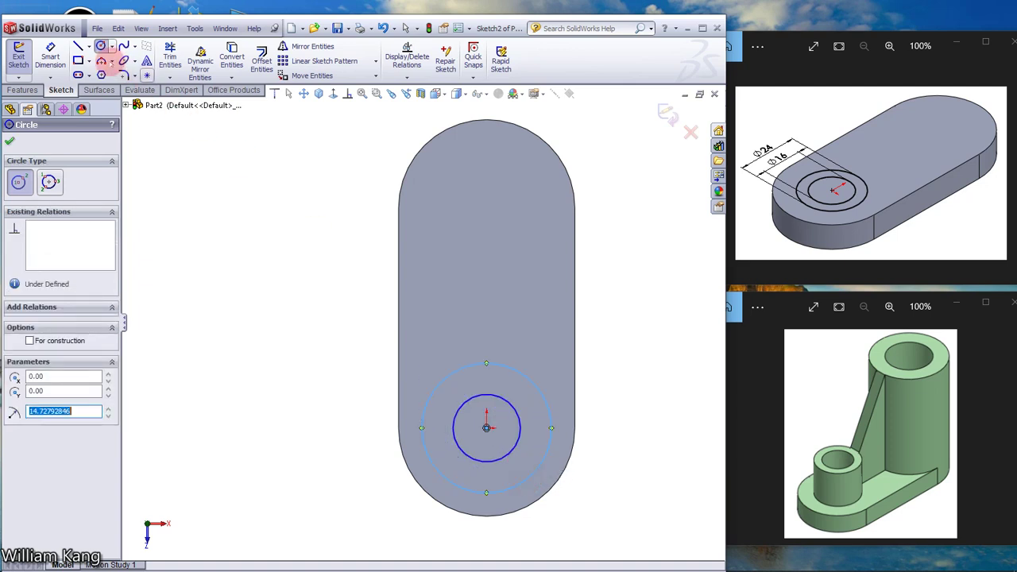
Dimension the inner circle Ø16 and the outer circle Ø24
{"action": "left_click", "coordinate": [50, 55]}
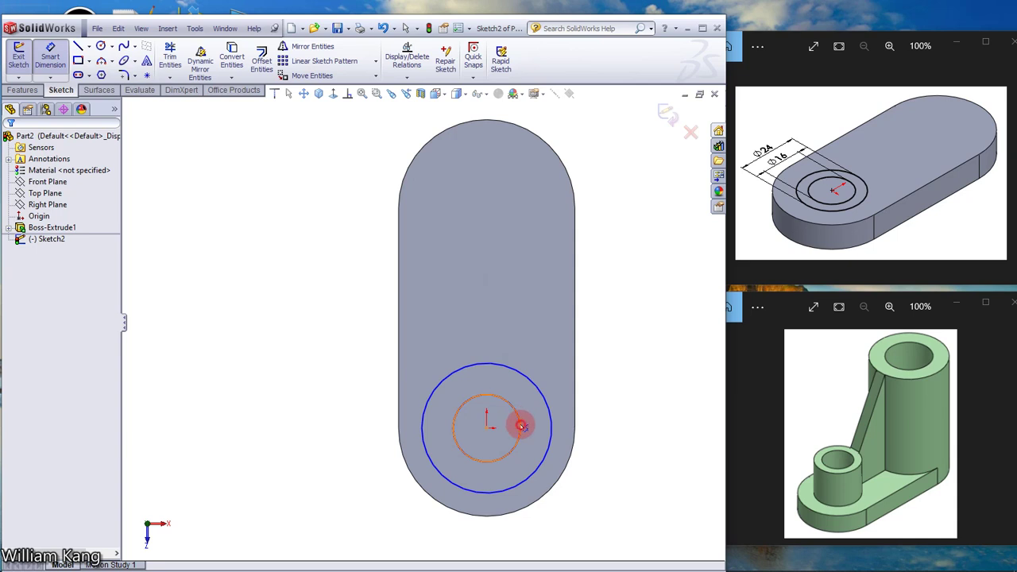
{"action": "left_click", "coordinate": [520, 427]}
{"action": "left_click", "coordinate": [613, 429]}
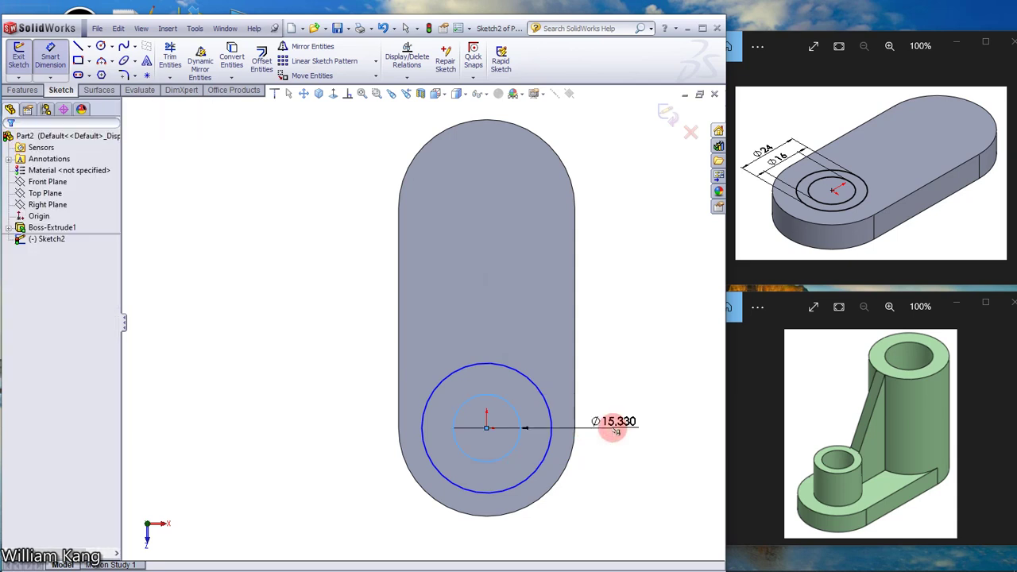
{"action": "type", "text": "16"}
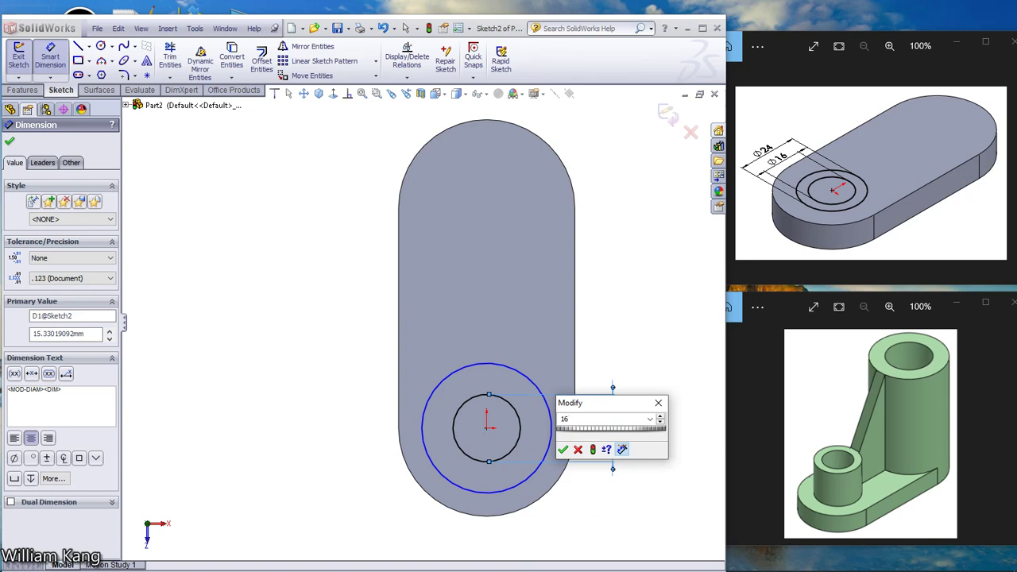
{"action": "left_click", "coordinate": [658, 403]}
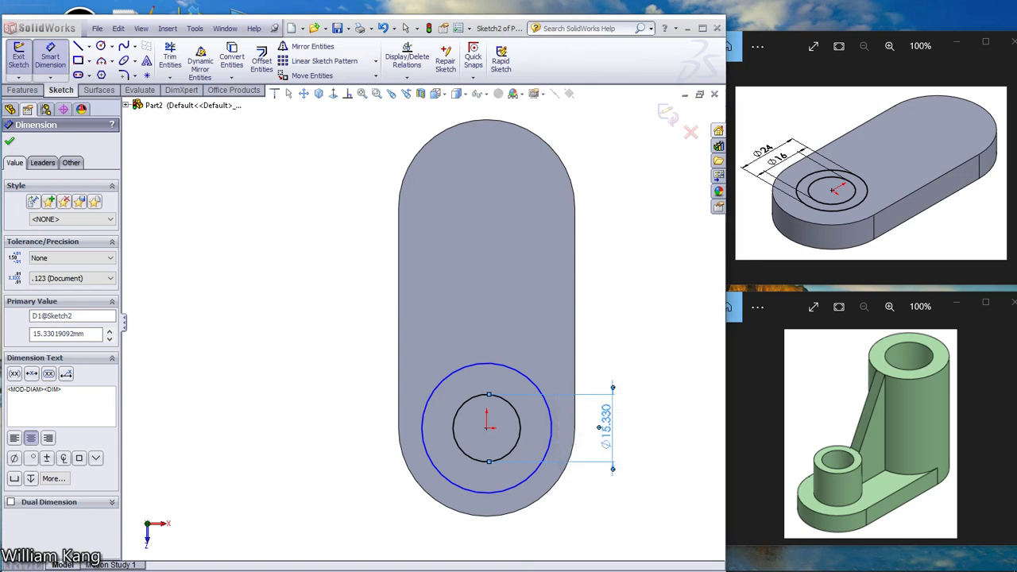
{"action": "left_click", "coordinate": [488, 366]}
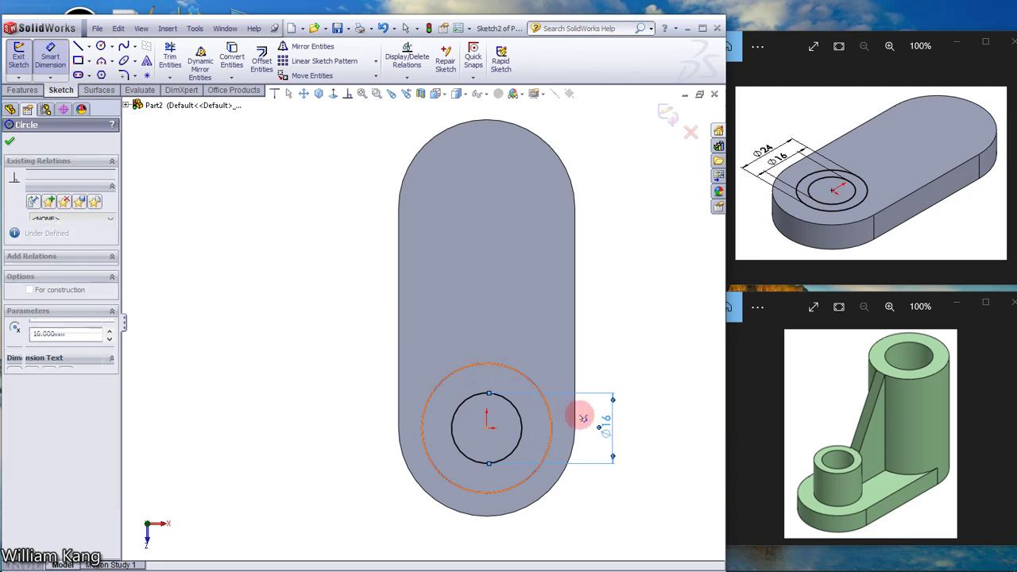
{"action": "left_click", "coordinate": [640, 432]}
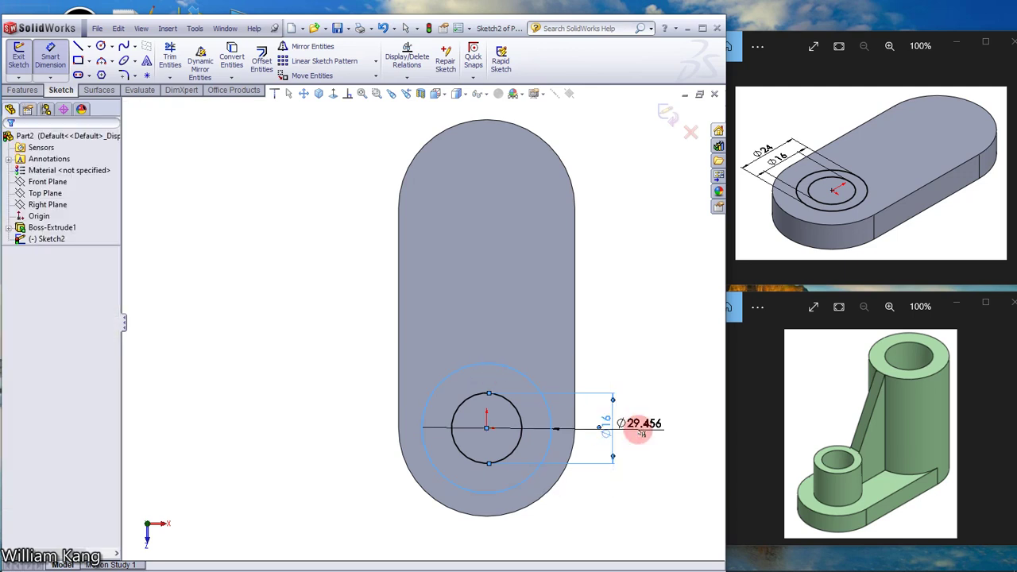
{"action": "type", "text": "24"}
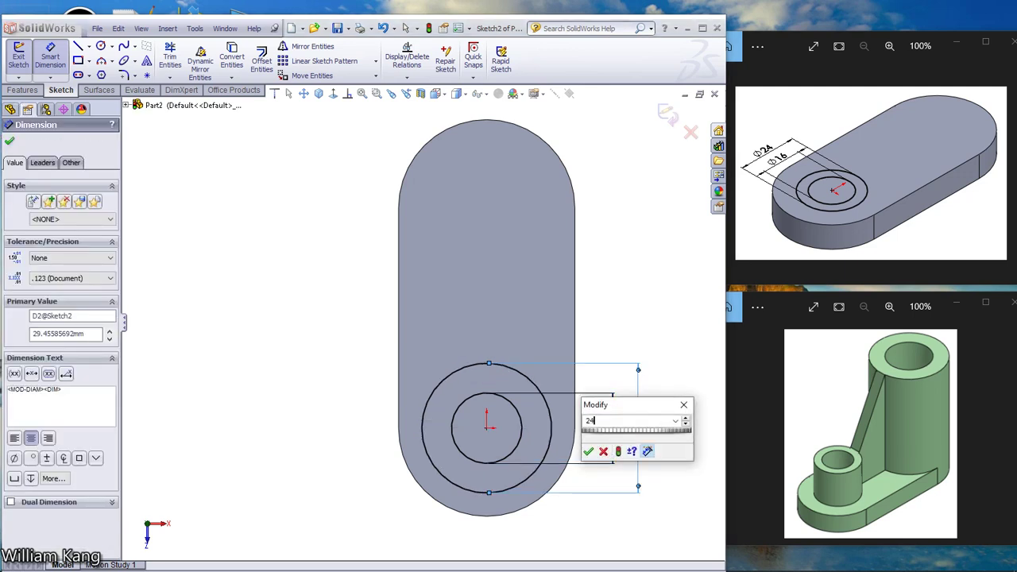
{"action": "key", "text": "Return"}
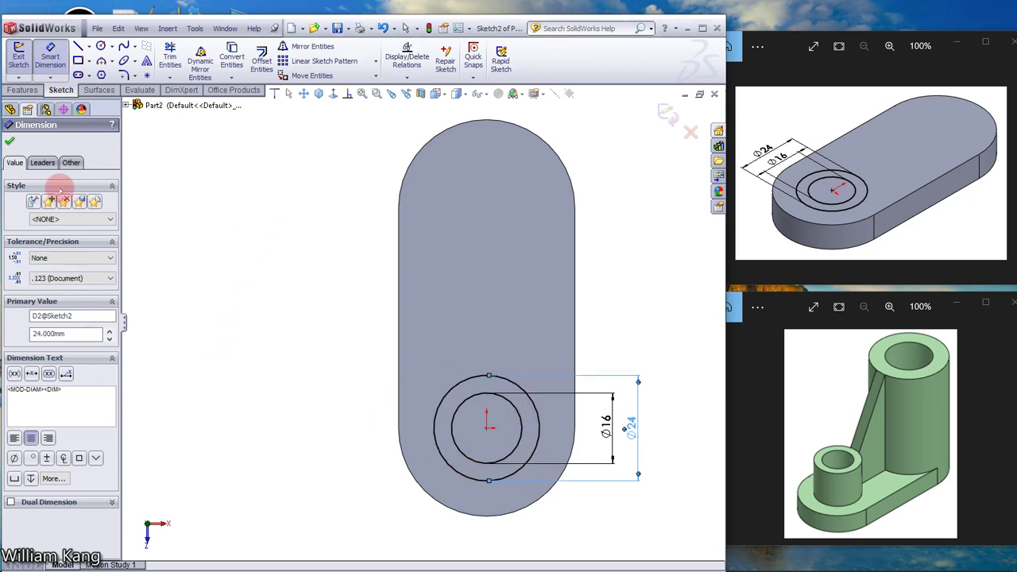
{"action": "left_click", "coordinate": [10, 141]}
{"action": "key", "text": "Escape"}
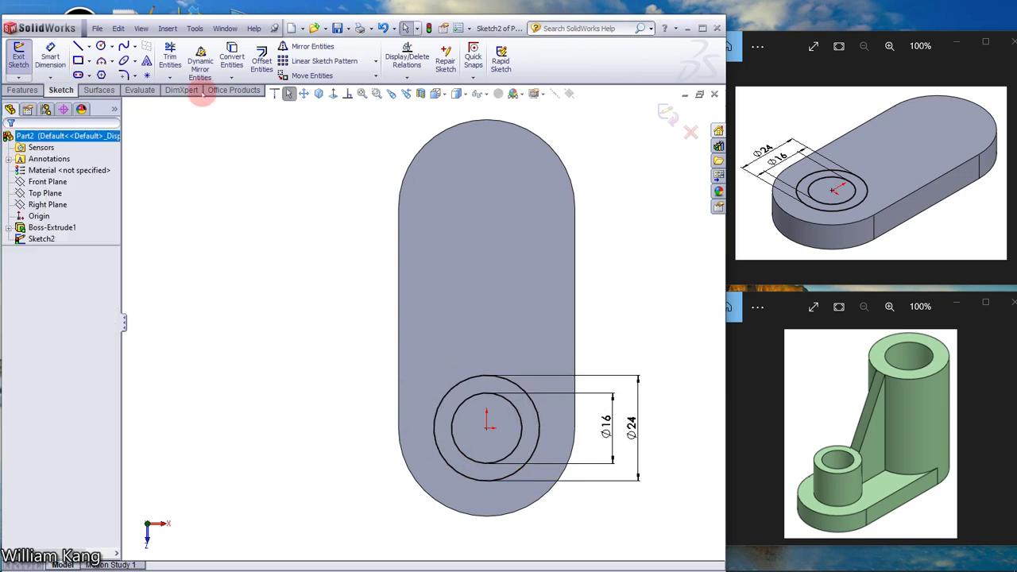
Extrude the ring between the Ø16 and Ø24 circles 25 mm into a hollow boss
{"action": "left_click", "coordinate": [318, 93]}
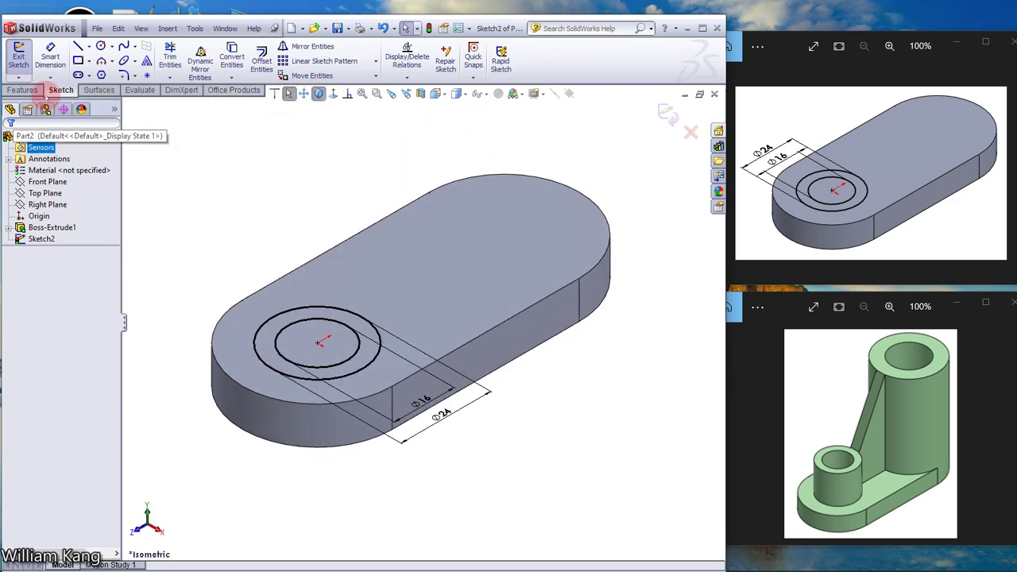
{"action": "left_click", "coordinate": [23, 88]}
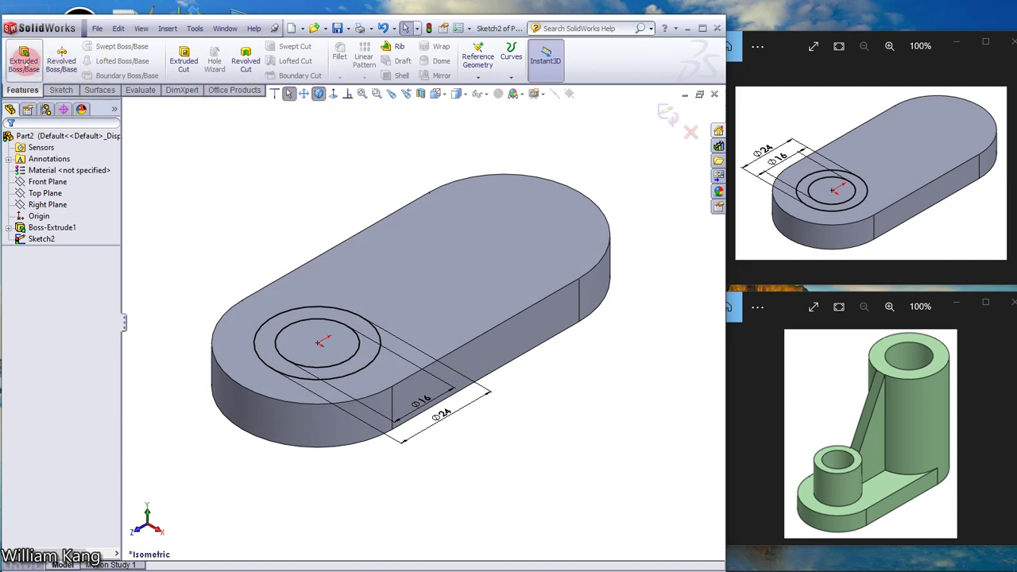
{"action": "left_click", "coordinate": [25, 62]}
{"action": "type", "text": "25"}
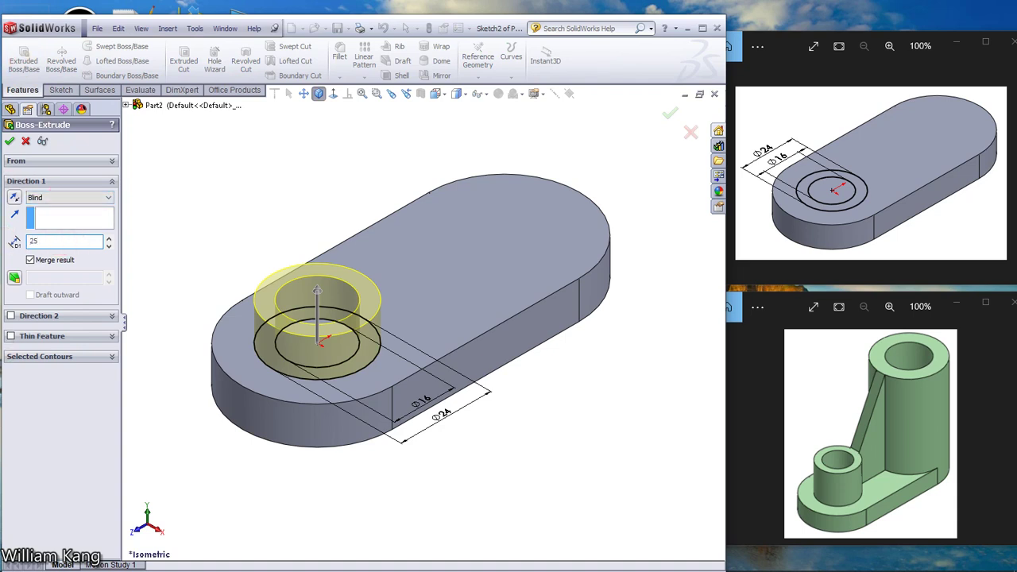
{"action": "key", "text": "Return"}
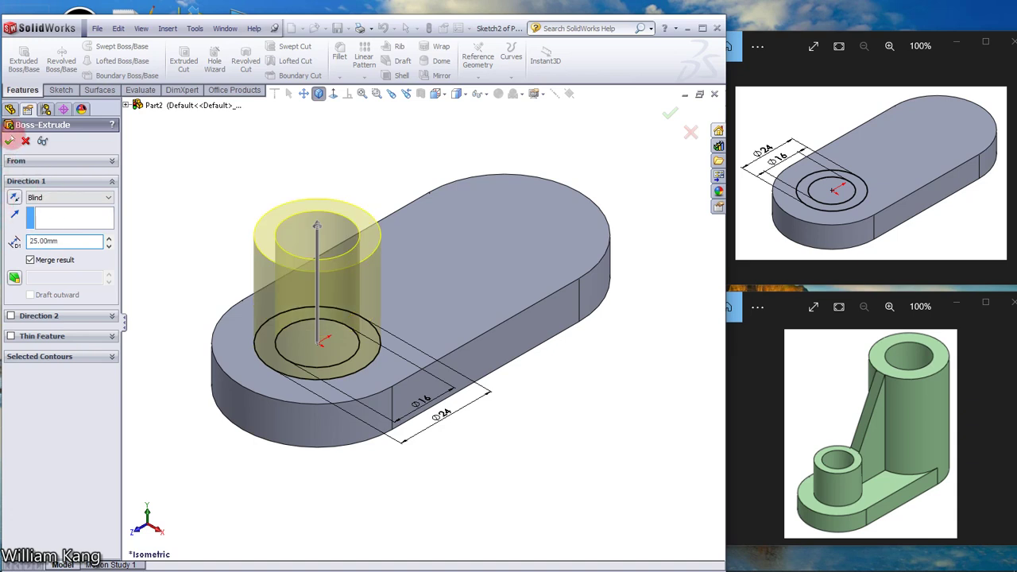
{"action": "left_click", "coordinate": [10, 140]}
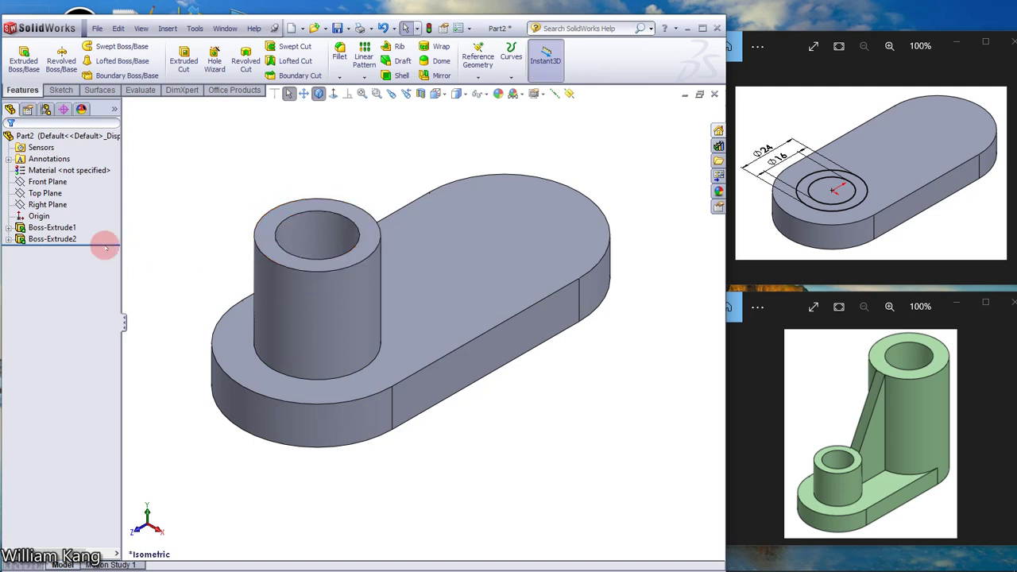
Edit Boss-Extrude2 to reduce its depth from 25 mm to 20 mm
{"action": "left_click", "coordinate": [49, 239]}
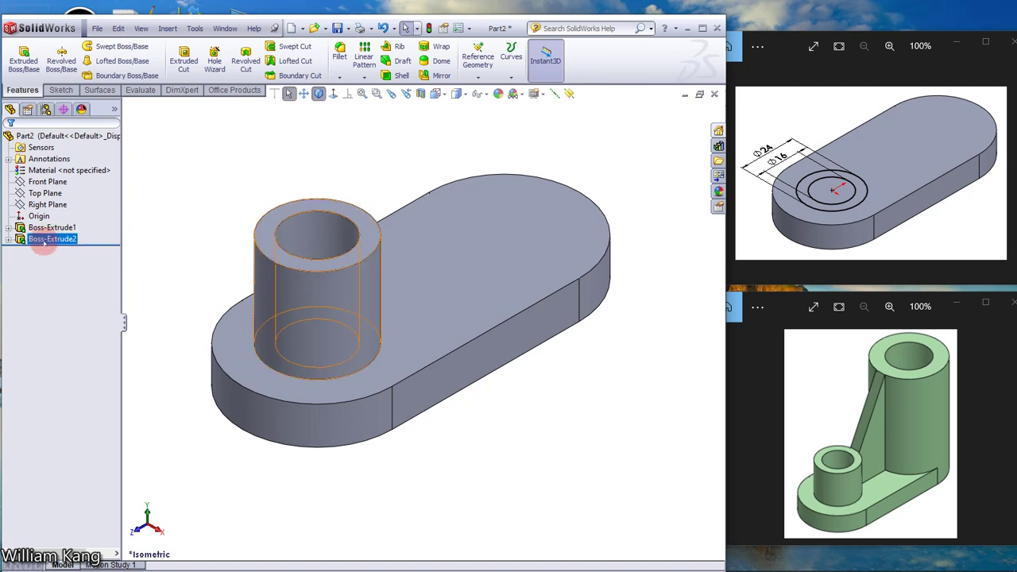
{"action": "left_click", "coordinate": [44, 239]}
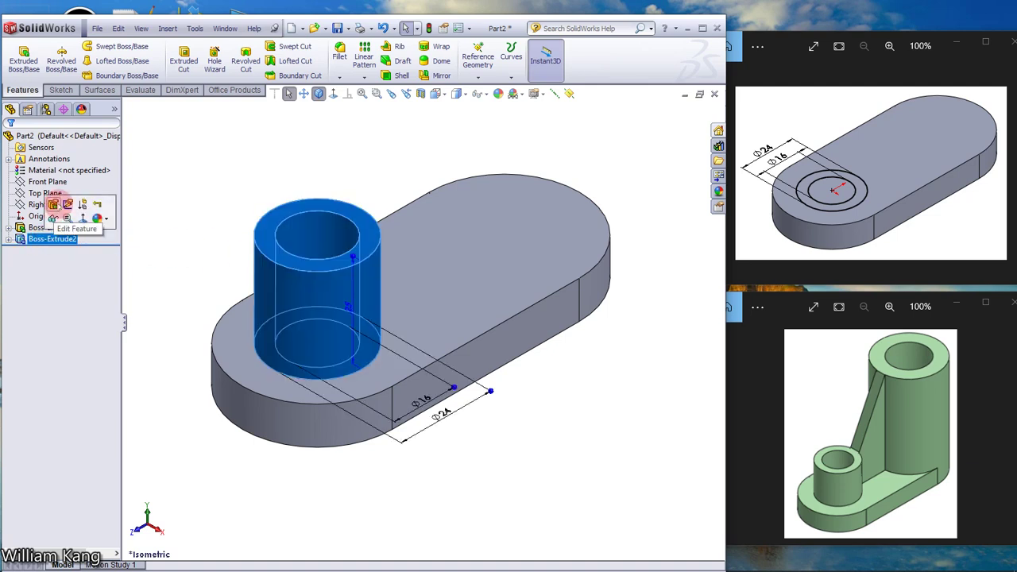
{"action": "left_click", "coordinate": [53, 204]}
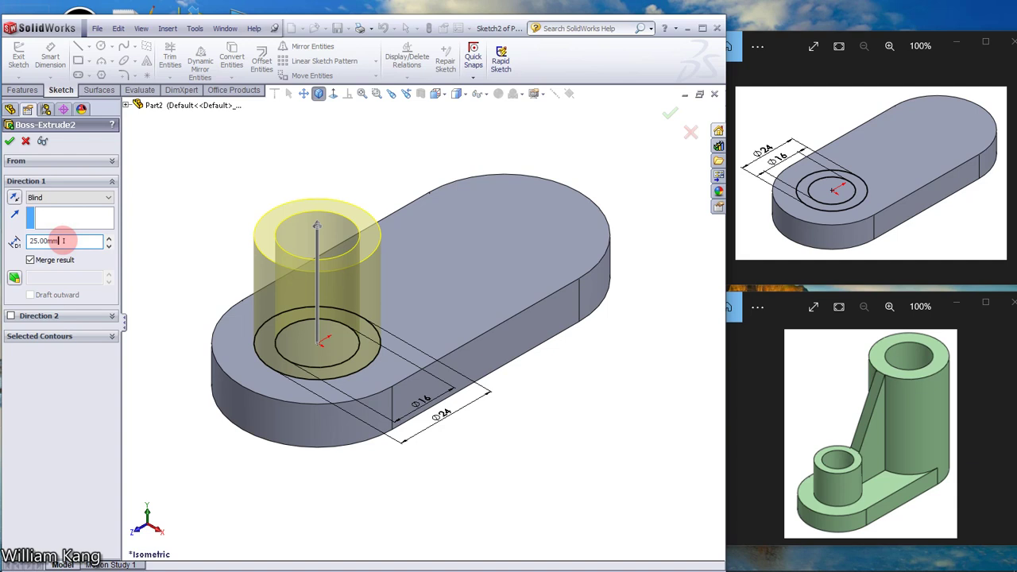
{"action": "left_click_drag", "start_coordinate": [63, 240], "coordinate": [8, 241]}
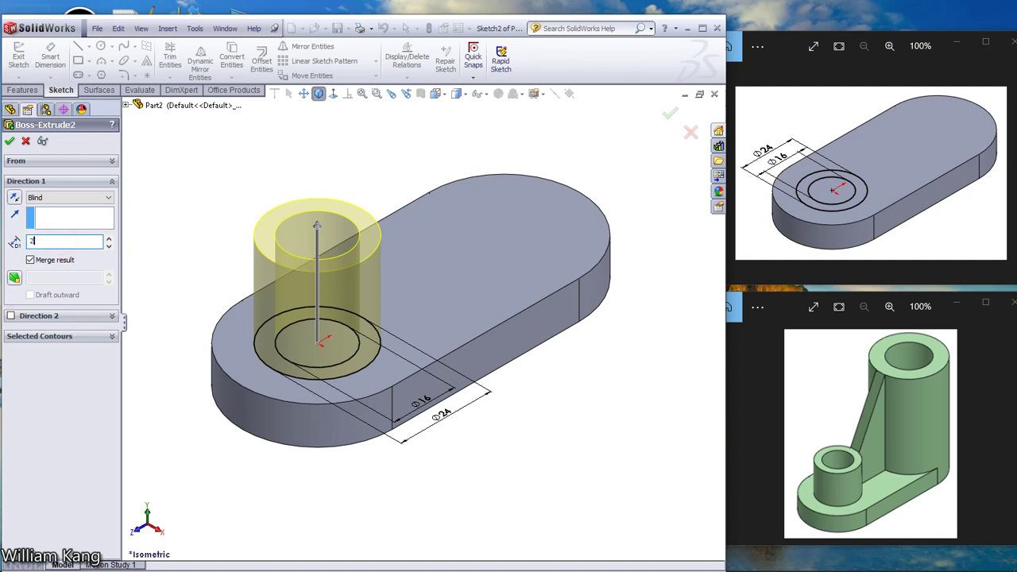
{"action": "type", "text": "0"}
{"action": "key", "text": "Return"}
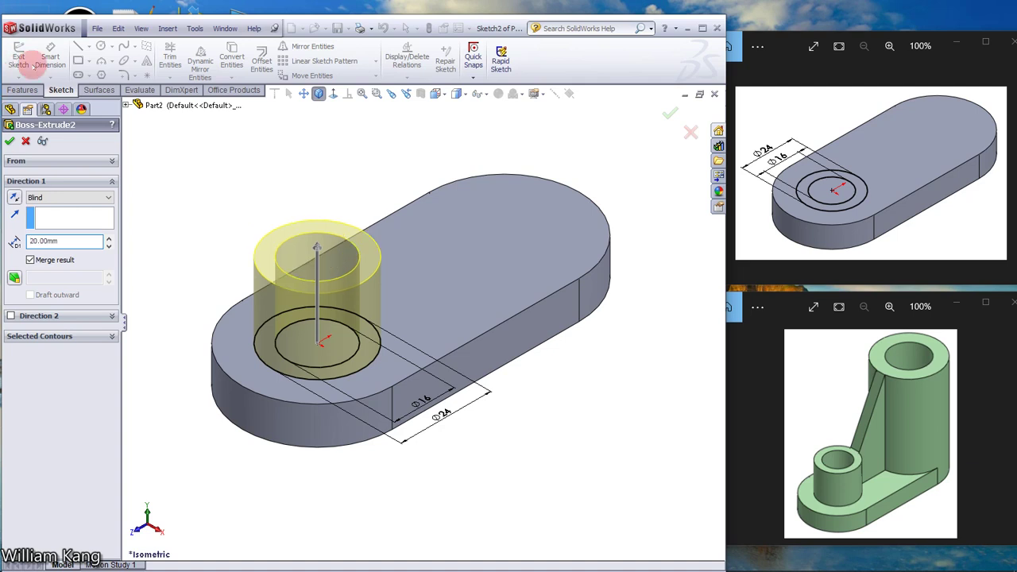
{"action": "left_click", "coordinate": [9, 141]}
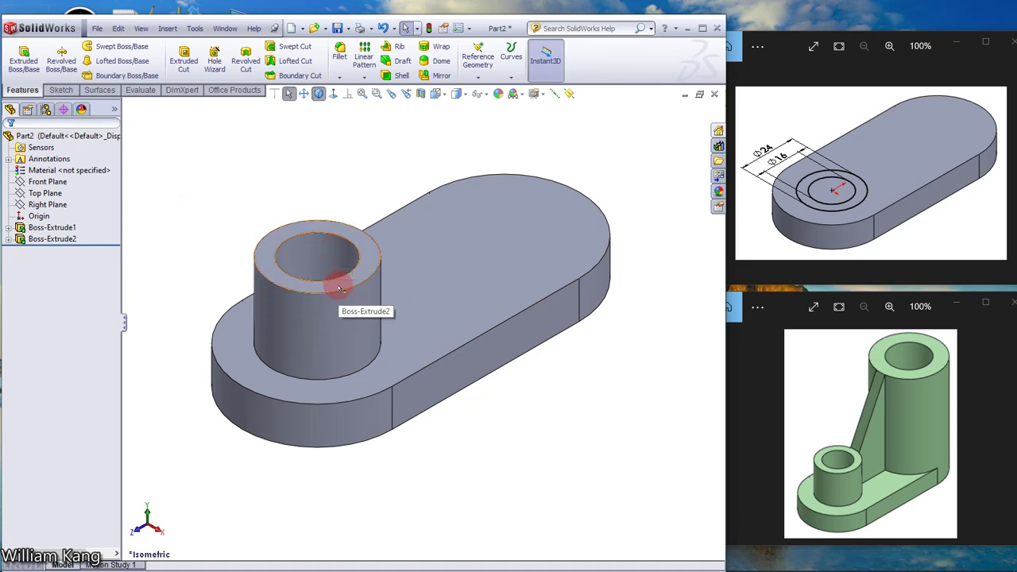
{"action": "left_click", "coordinate": [339, 287]}
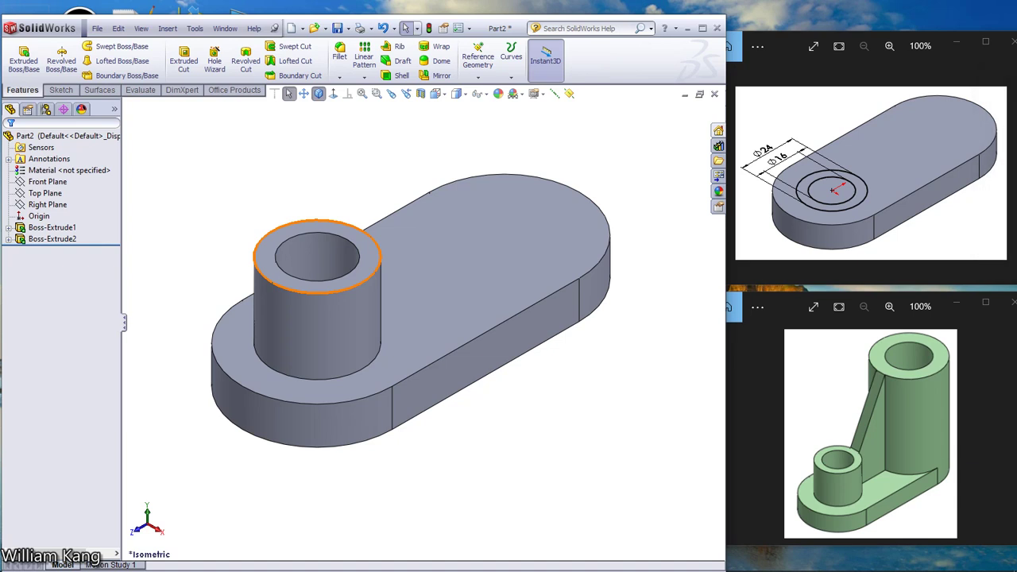
Show the Ø40/Ø24 reference image and start a face-on sketch on the base's top face
{"action": "left_click", "coordinate": [1010, 177]}
{"action": "left_click", "coordinate": [1011, 177]}
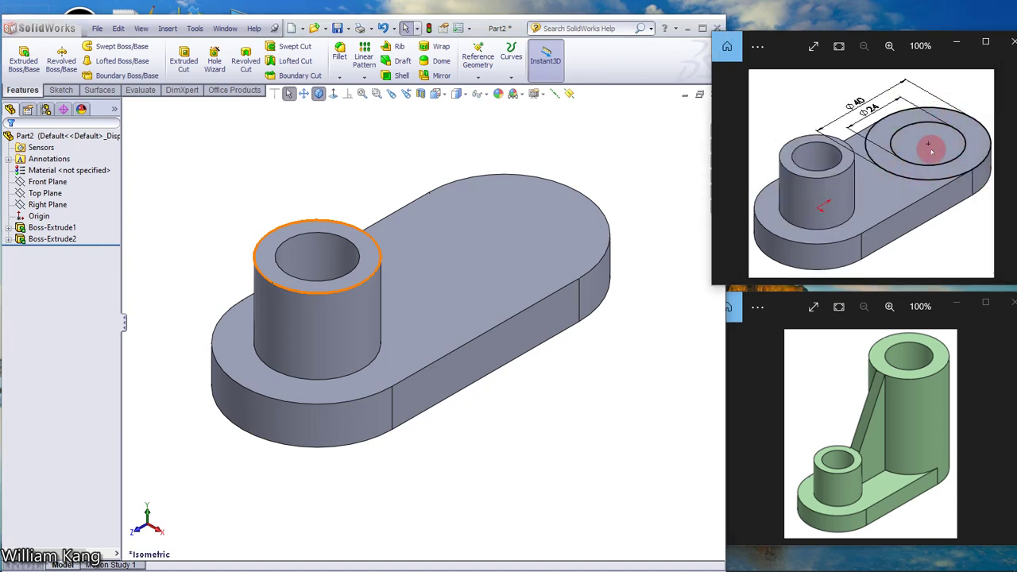
{"action": "left_click", "coordinate": [543, 222]}
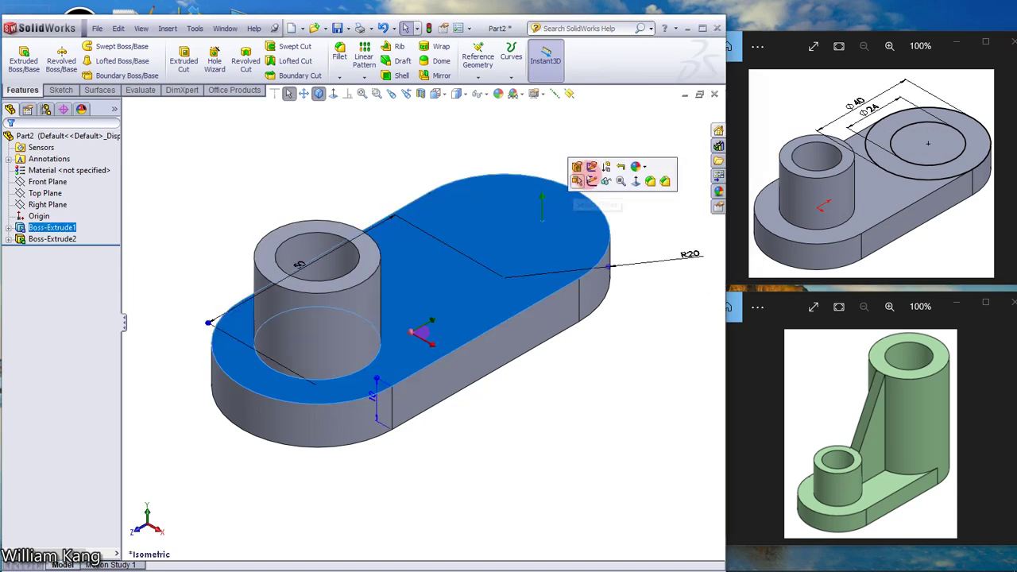
{"action": "left_click", "coordinate": [592, 180]}
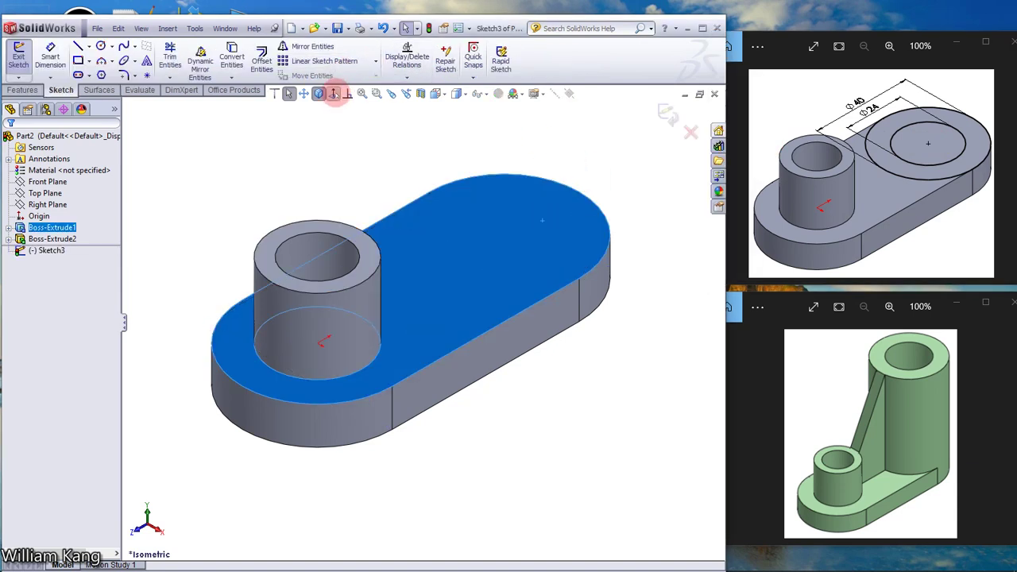
{"action": "left_click", "coordinate": [333, 93]}
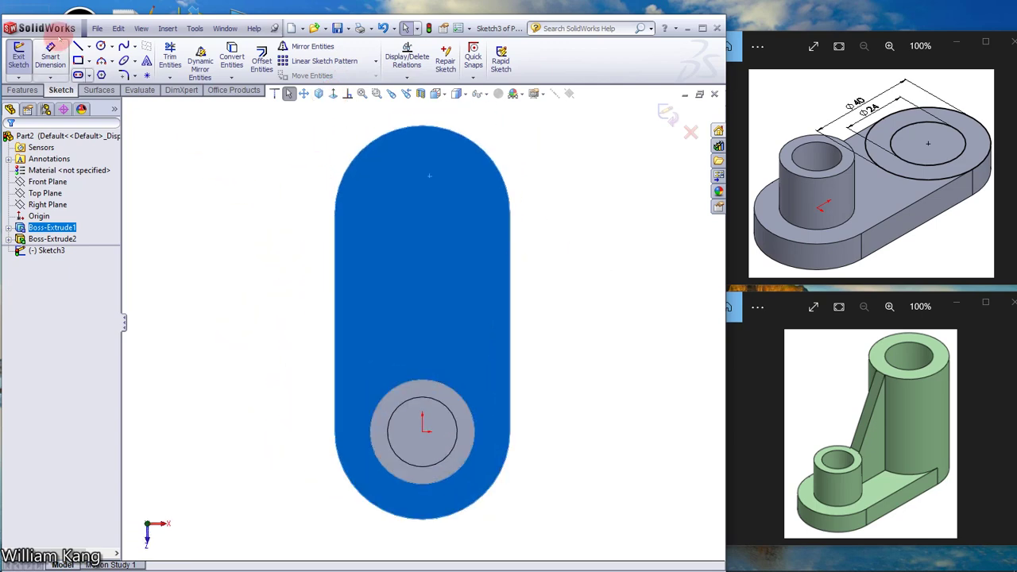
{"action": "left_click", "coordinate": [101, 45]}
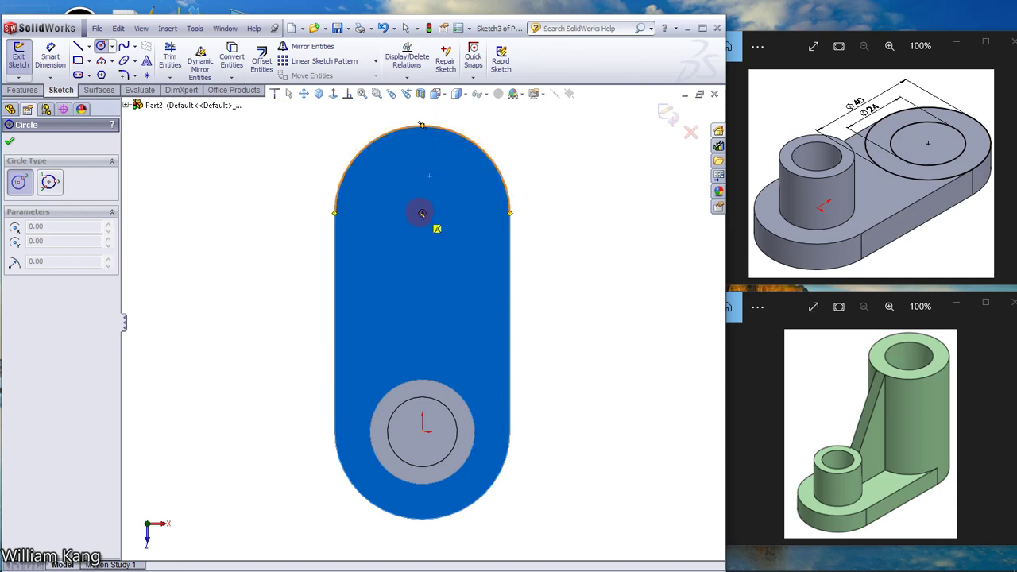
Draw two concentric circles at the plate's upper rounded end, the outer one R20
{"action": "left_click_drag", "start_coordinate": [422, 213], "coordinate": [448, 243]}
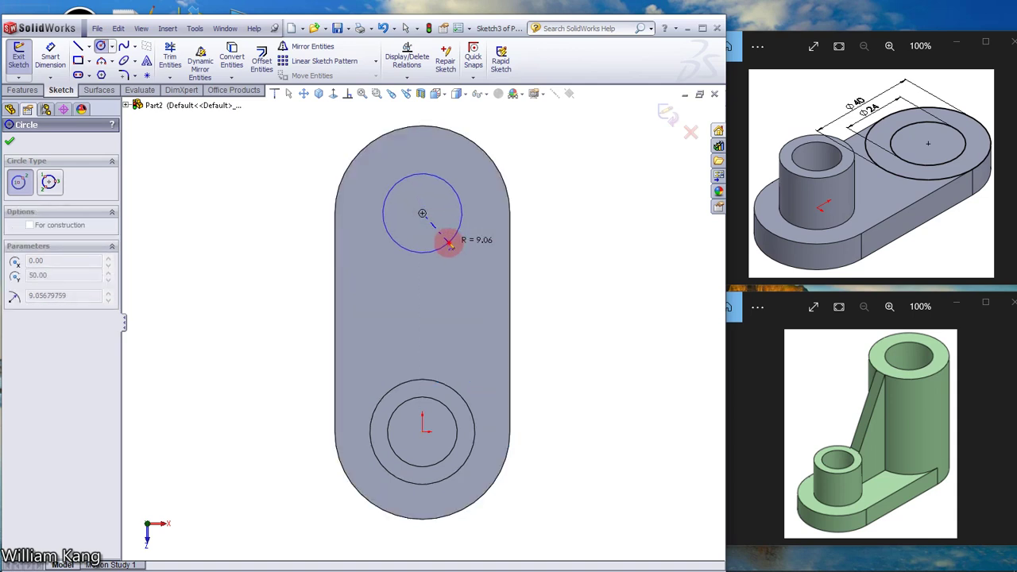
{"action": "left_click", "coordinate": [449, 242]}
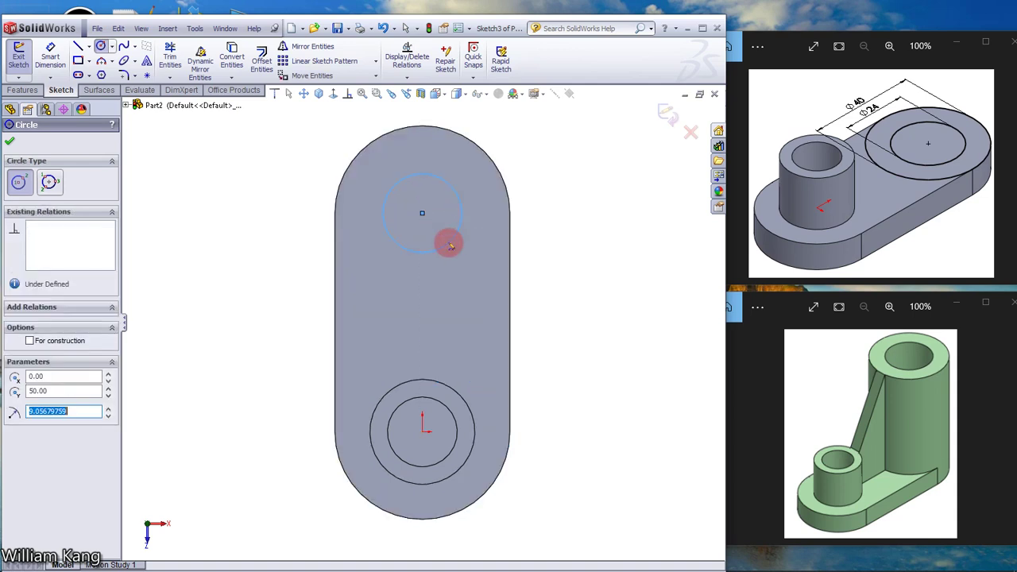
{"action": "left_click", "coordinate": [422, 213]}
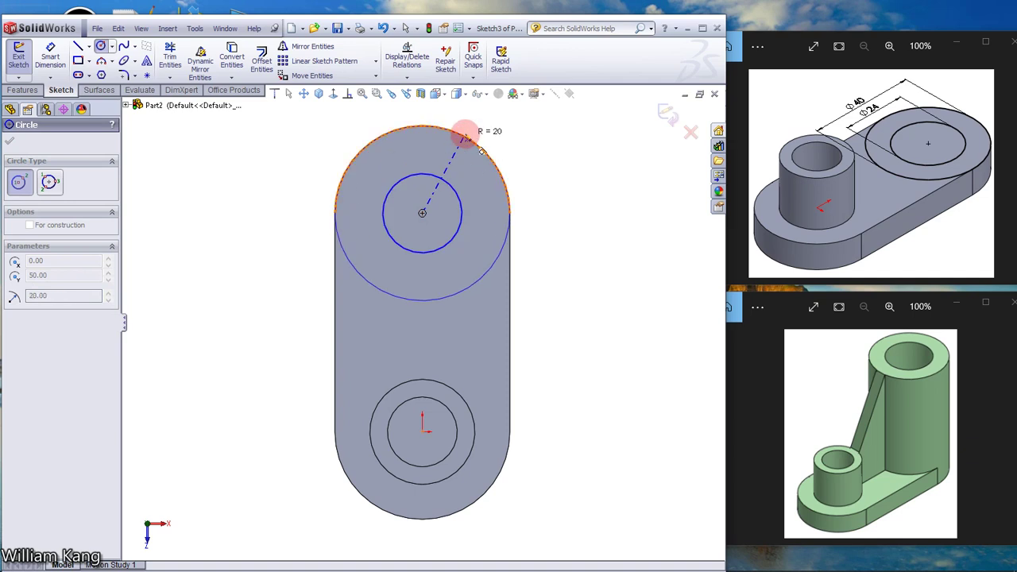
{"action": "left_click", "coordinate": [469, 140]}
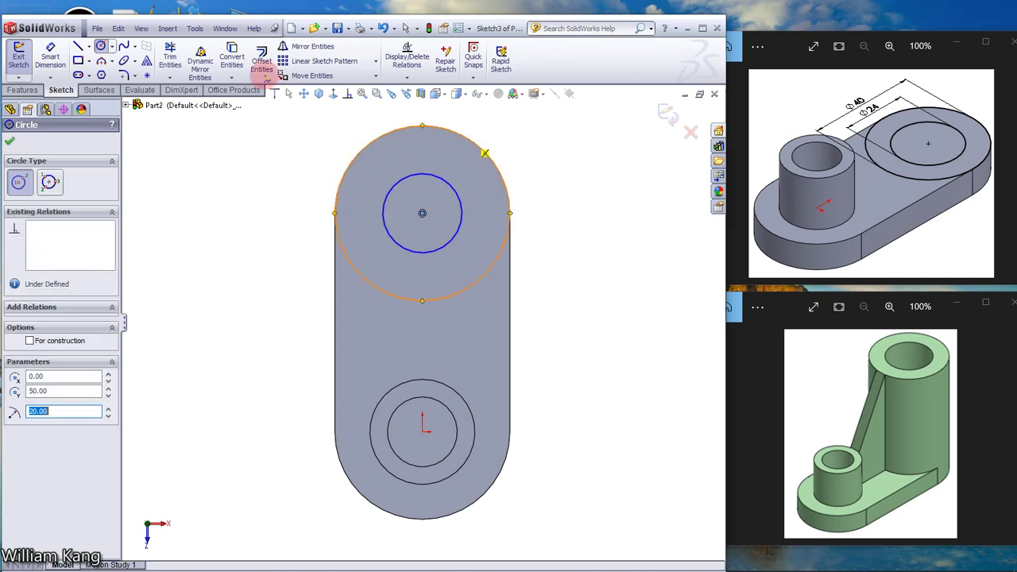
{"action": "key", "text": "Escape"}
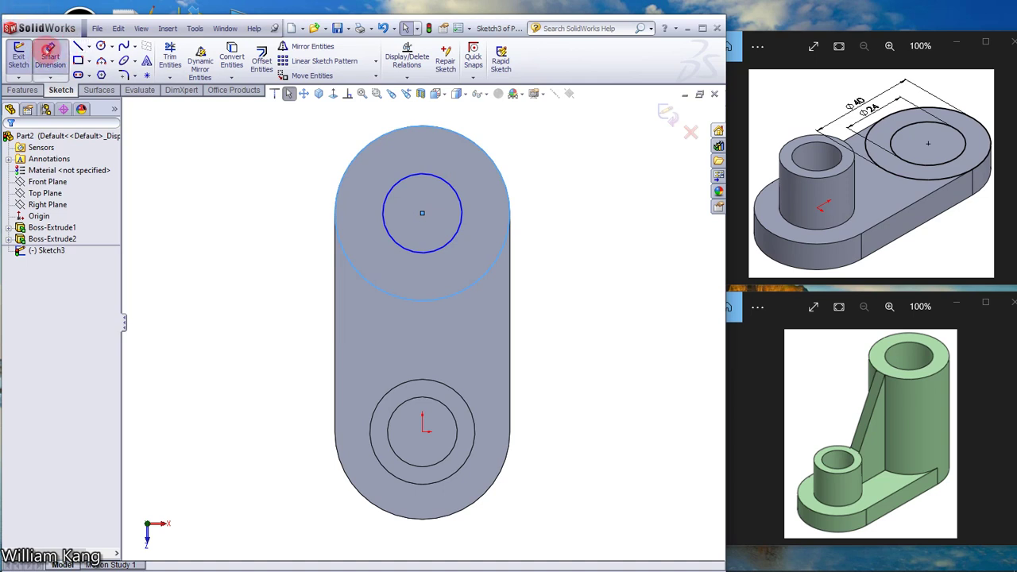
Dimension the inner circle Ø24 and the outer circle Ø40
{"action": "left_click", "coordinate": [51, 57]}
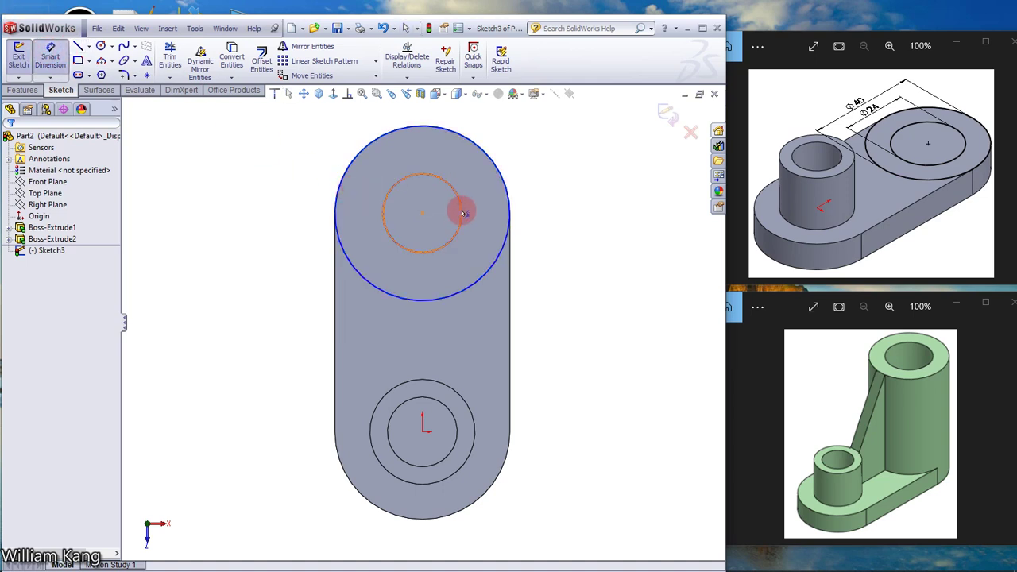
{"action": "left_click", "coordinate": [464, 212]}
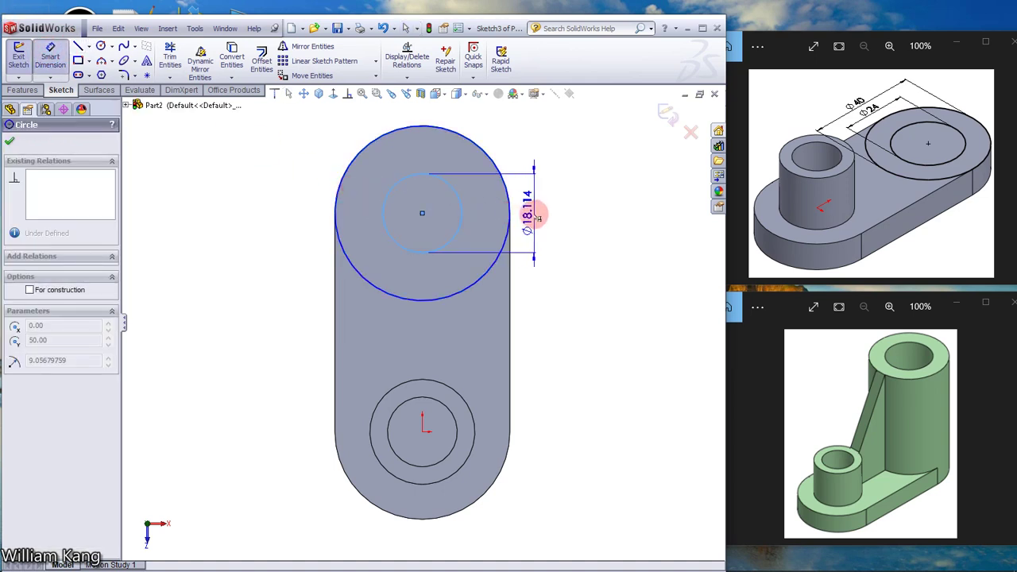
{"action": "left_click", "coordinate": [390, 144]}
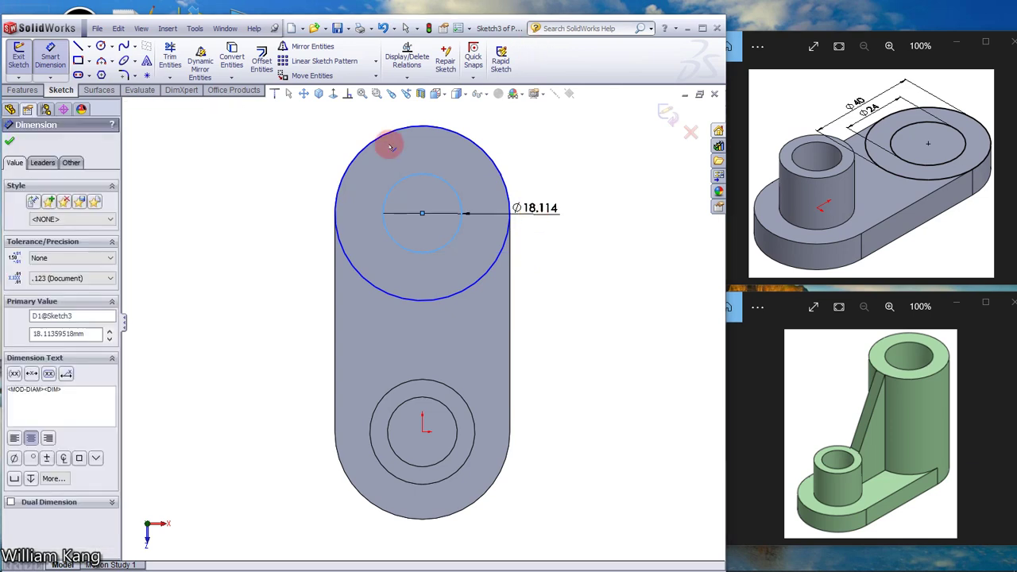
{"action": "type", "text": "24"}
{"action": "key", "text": "Escape"}
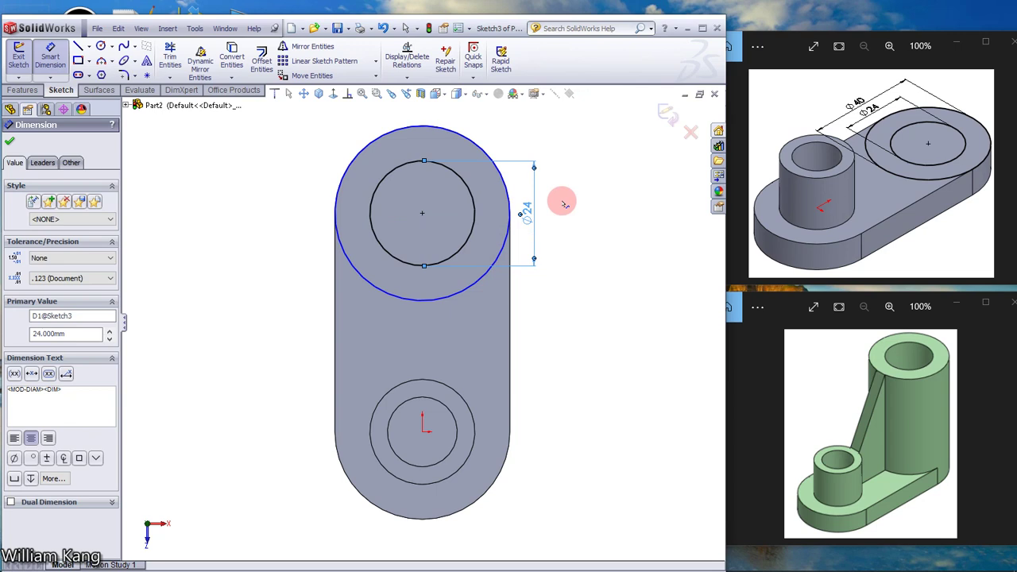
{"action": "left_click", "coordinate": [459, 135]}
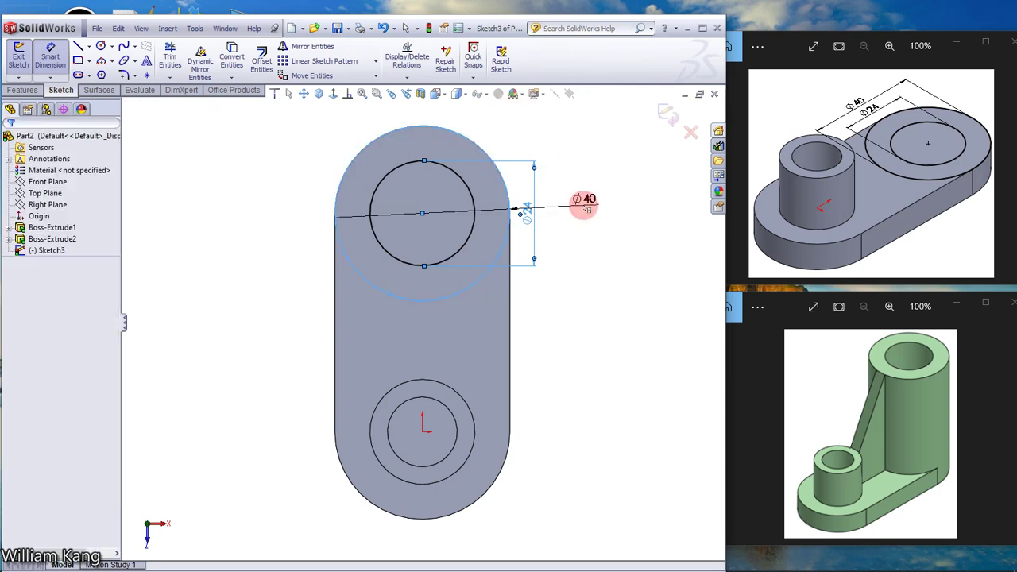
{"action": "left_click", "coordinate": [584, 205]}
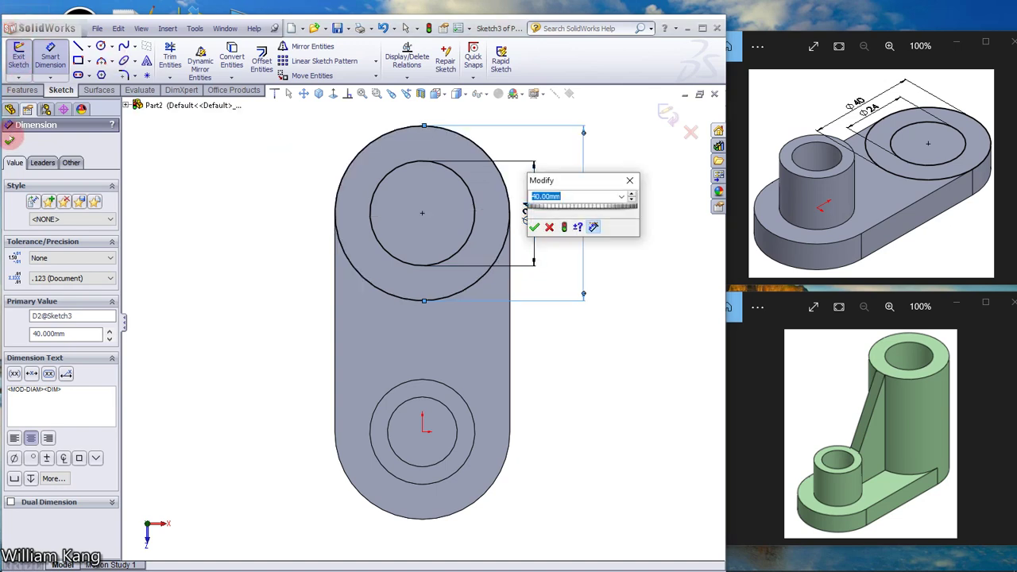
{"action": "left_click", "coordinate": [534, 227]}
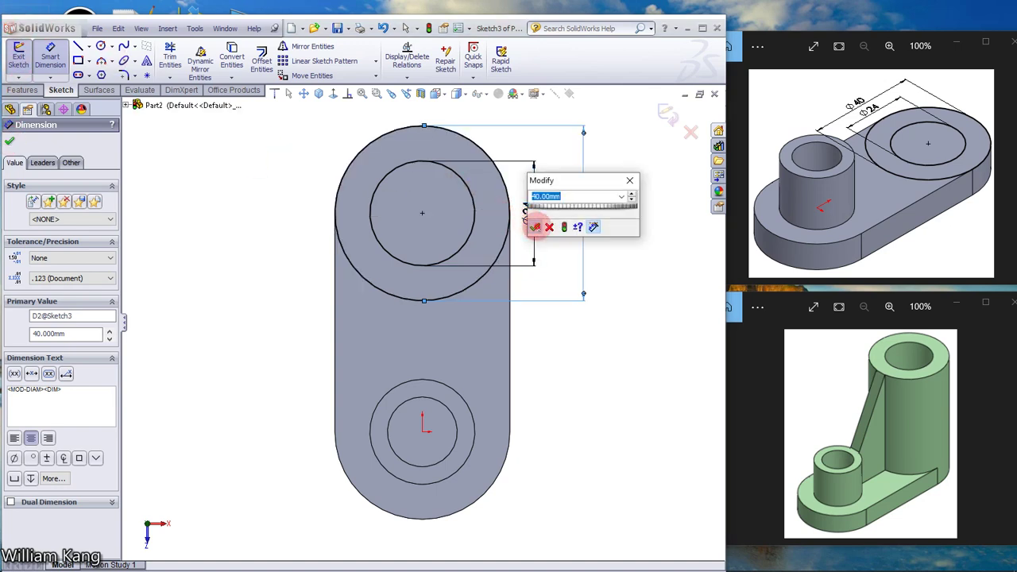
{"action": "left_click", "coordinate": [629, 275]}
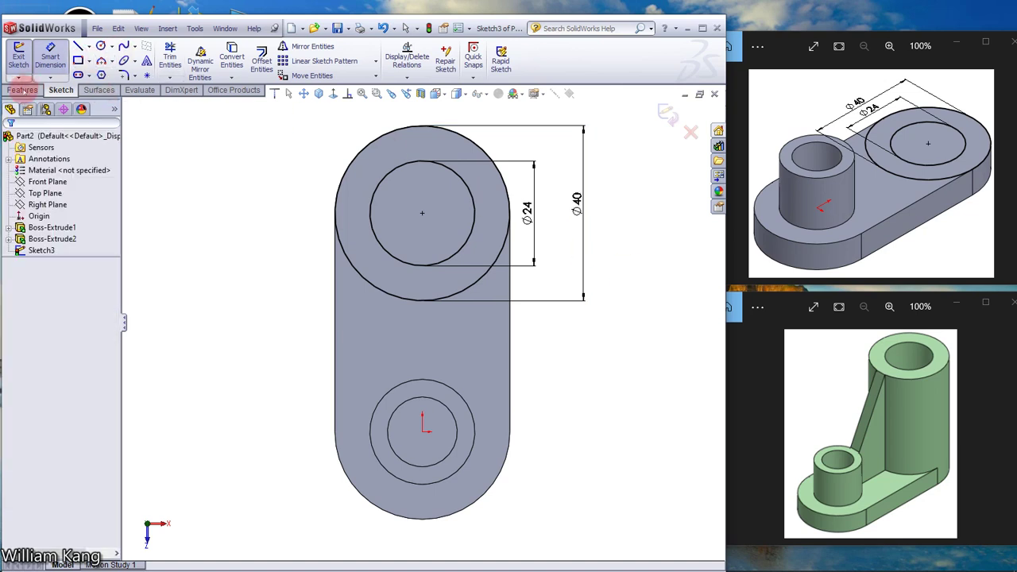
Extrude the Ø40/Ø24 circle sketch 60 mm (Blind) into a tall hollow boss
{"action": "left_click", "coordinate": [22, 89]}
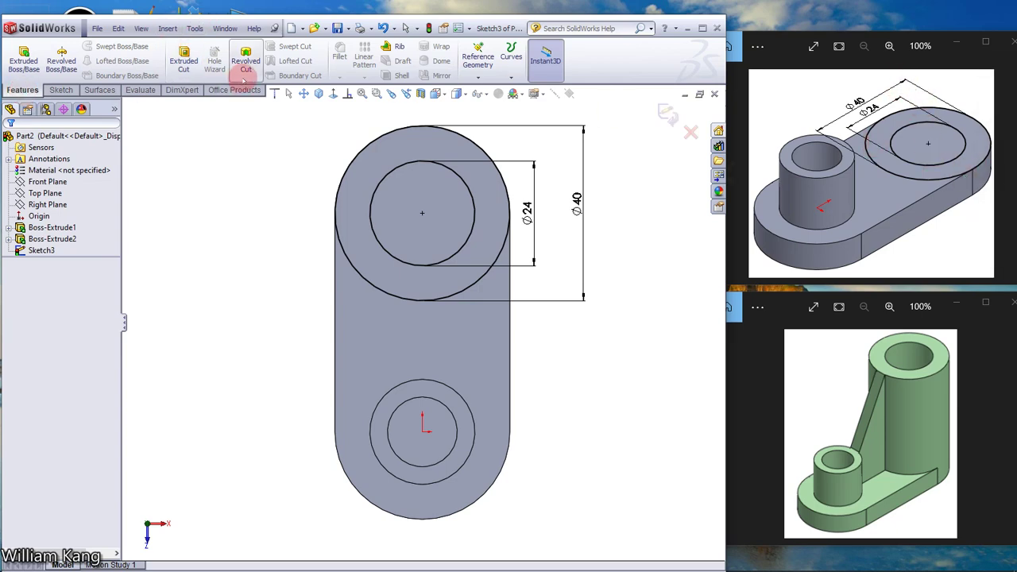
{"action": "left_click", "coordinate": [318, 93]}
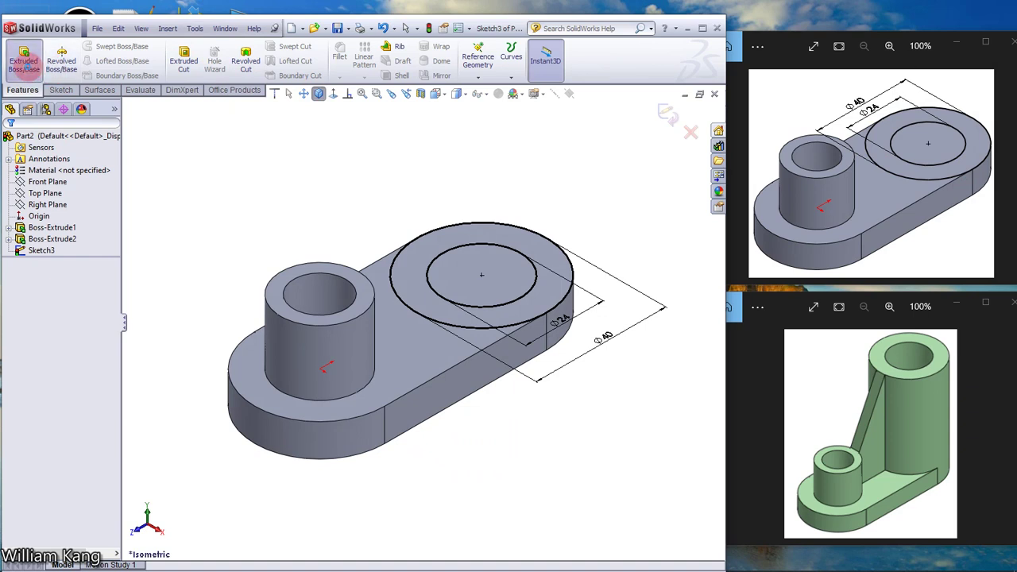
{"action": "left_click", "coordinate": [24, 62]}
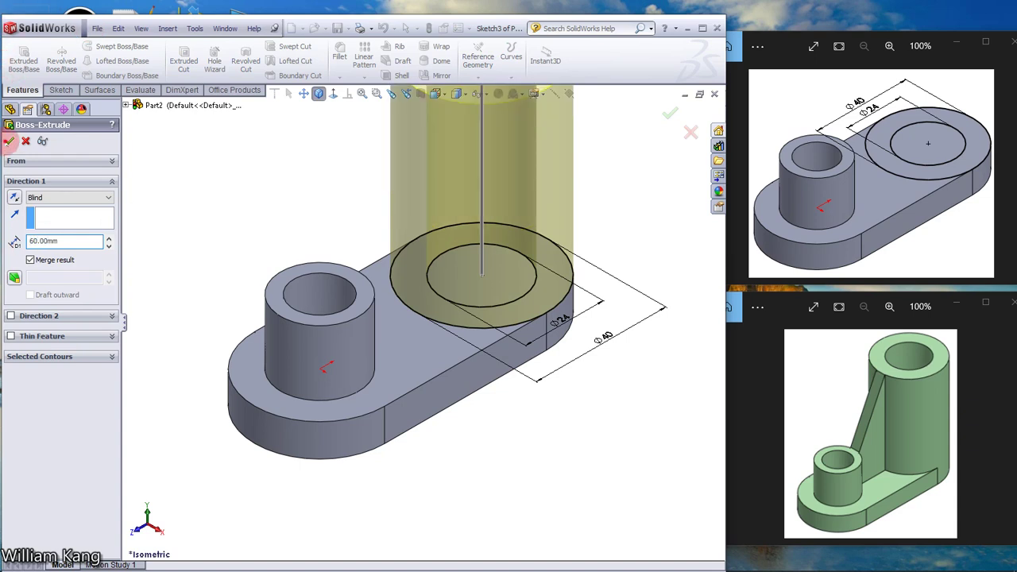
{"action": "left_click", "coordinate": [8, 140]}
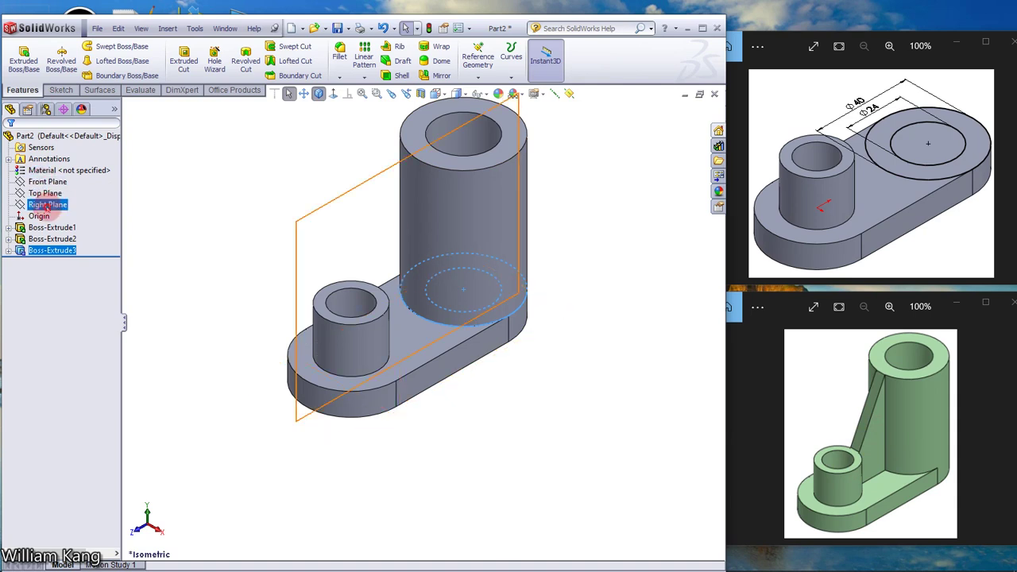
On a Right Plane sketch viewed normal-to, draw a sloped line between the tall and small boss tops
{"action": "left_click", "coordinate": [45, 193], "text": "ctrl"}
{"action": "left_click", "coordinate": [153, 151]}
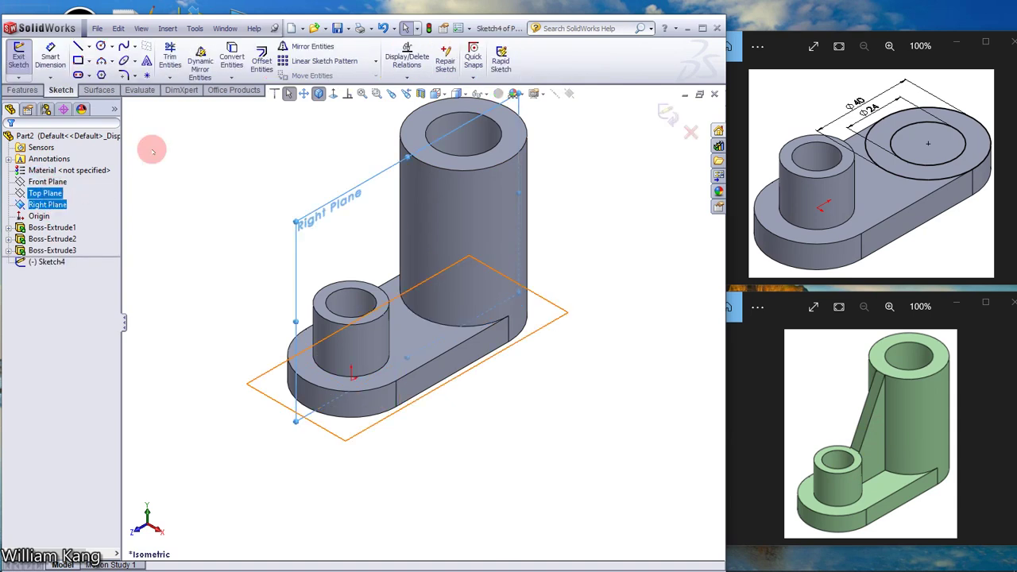
{"action": "left_click", "coordinate": [334, 94]}
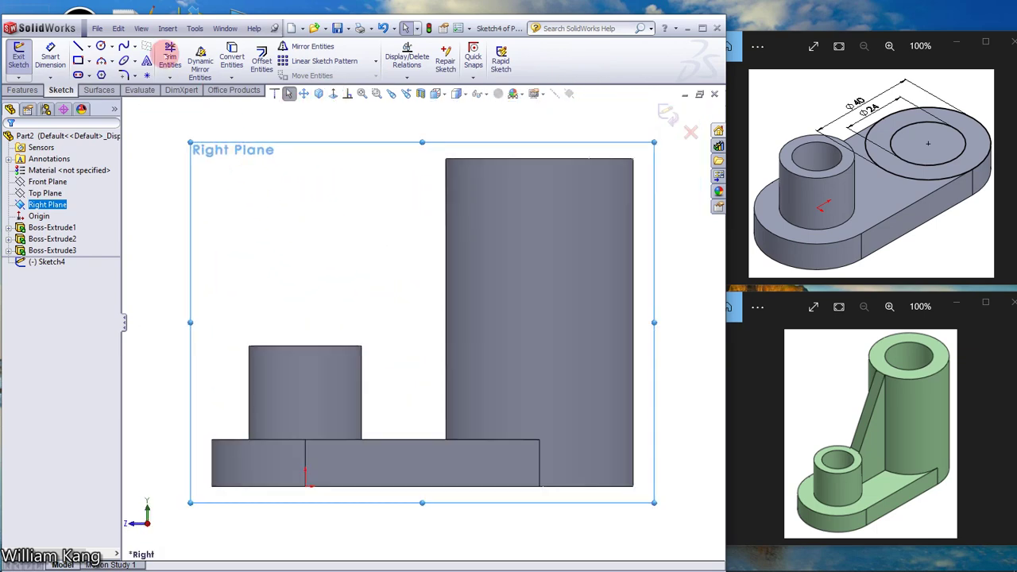
{"action": "left_click", "coordinate": [78, 46]}
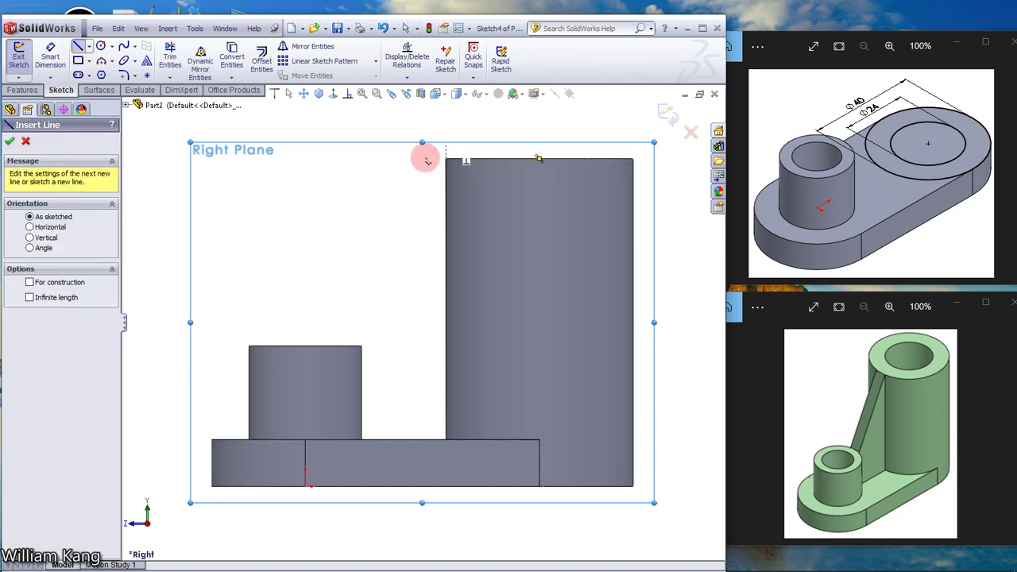
{"action": "left_click_drag", "start_coordinate": [448, 161], "coordinate": [362, 348]}
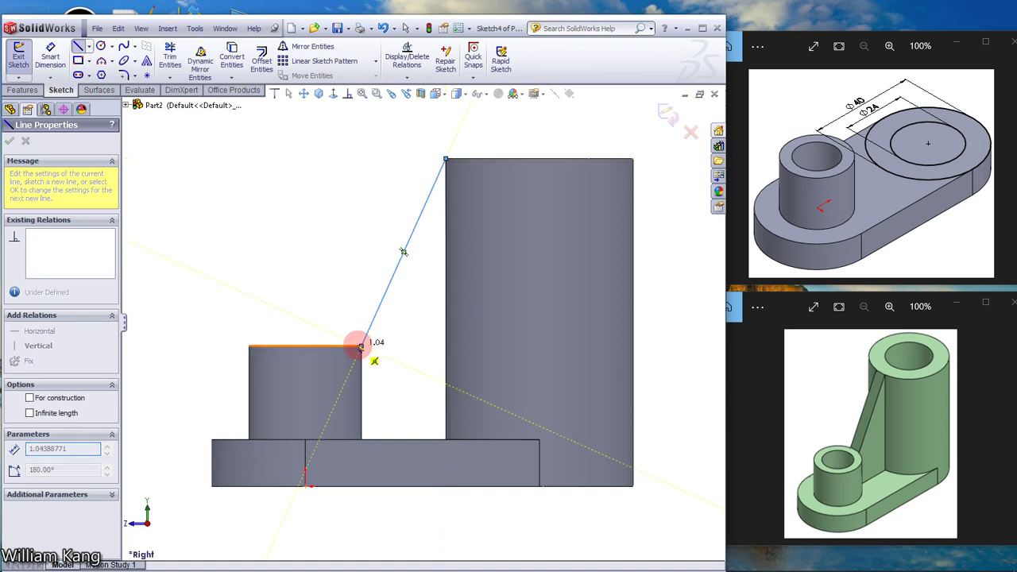
{"action": "left_click", "coordinate": [288, 94]}
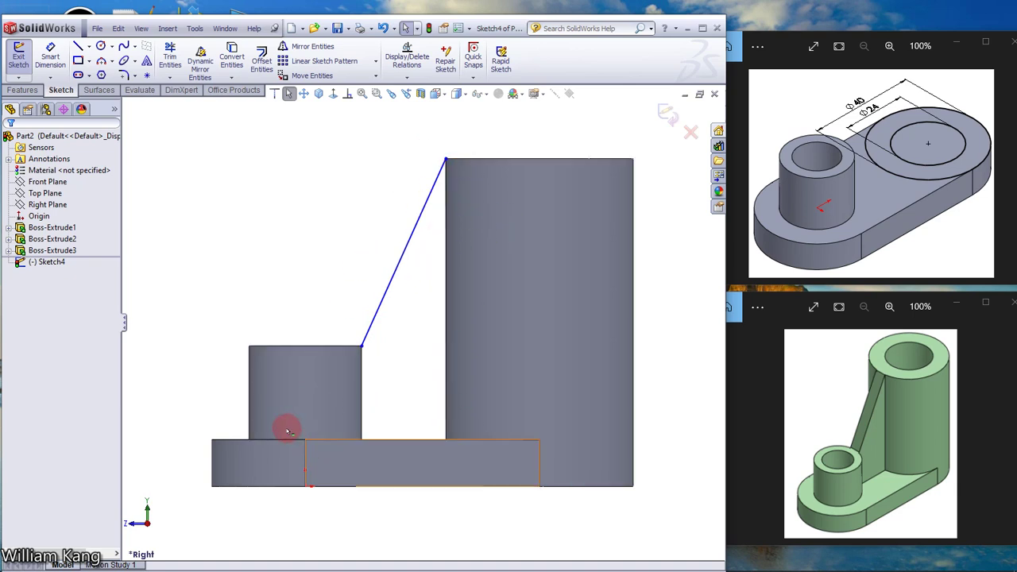
Convert the tall boss's left edge, the base top edge and the small boss's side into sketch lines
{"action": "left_click", "coordinate": [231, 57]}
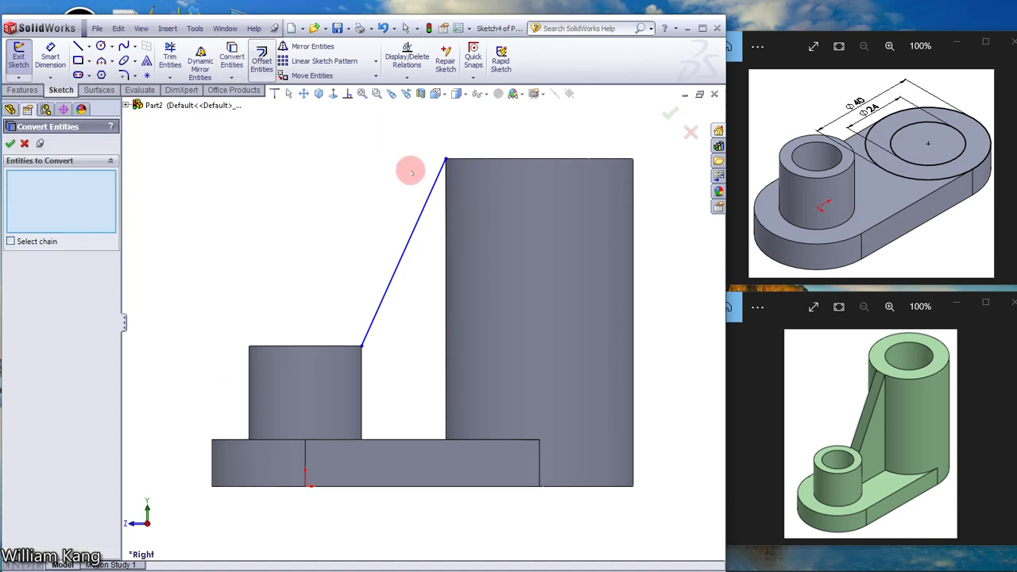
{"action": "left_click", "coordinate": [446, 261]}
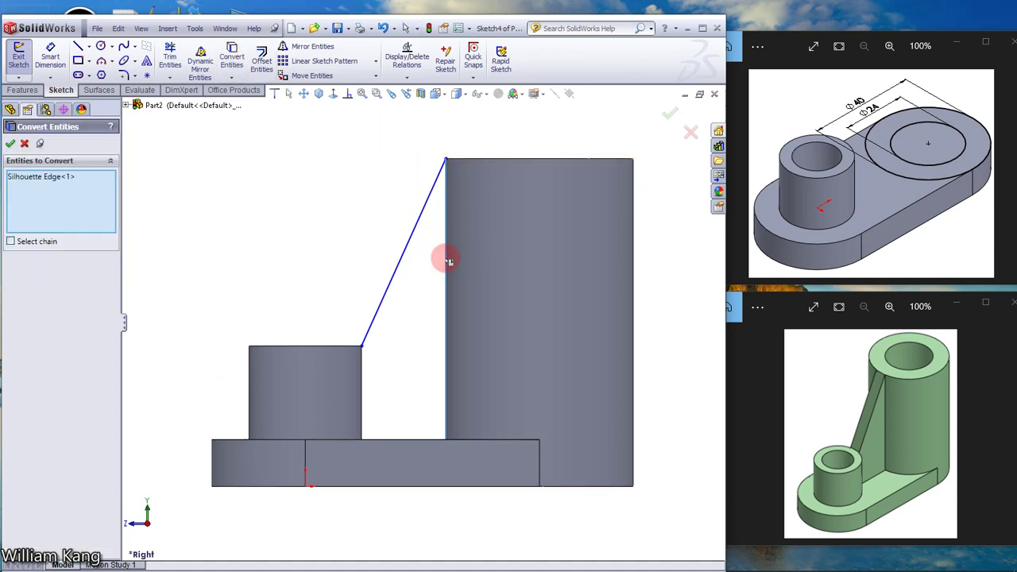
{"action": "left_click", "coordinate": [405, 441]}
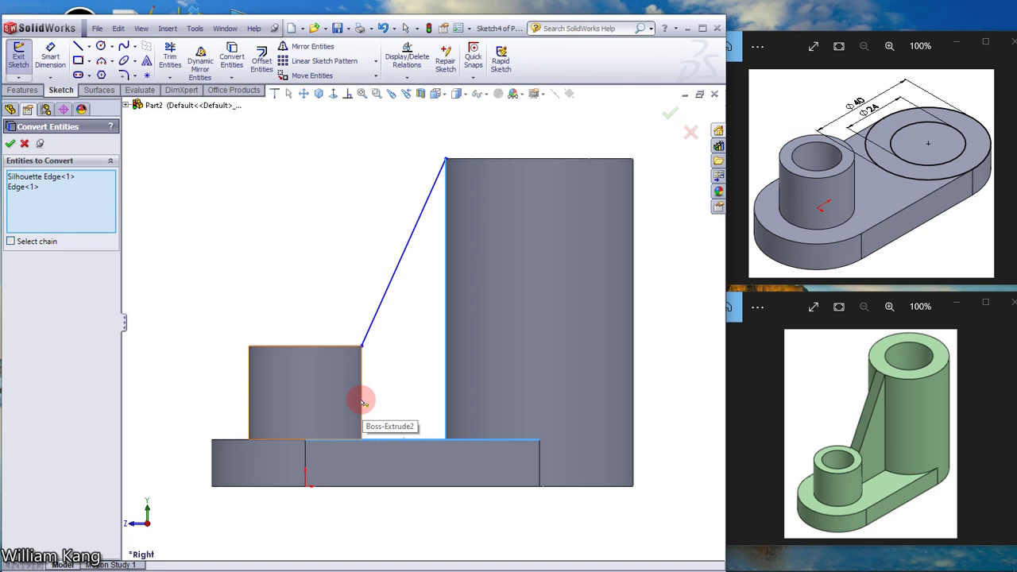
{"action": "left_click", "coordinate": [362, 403]}
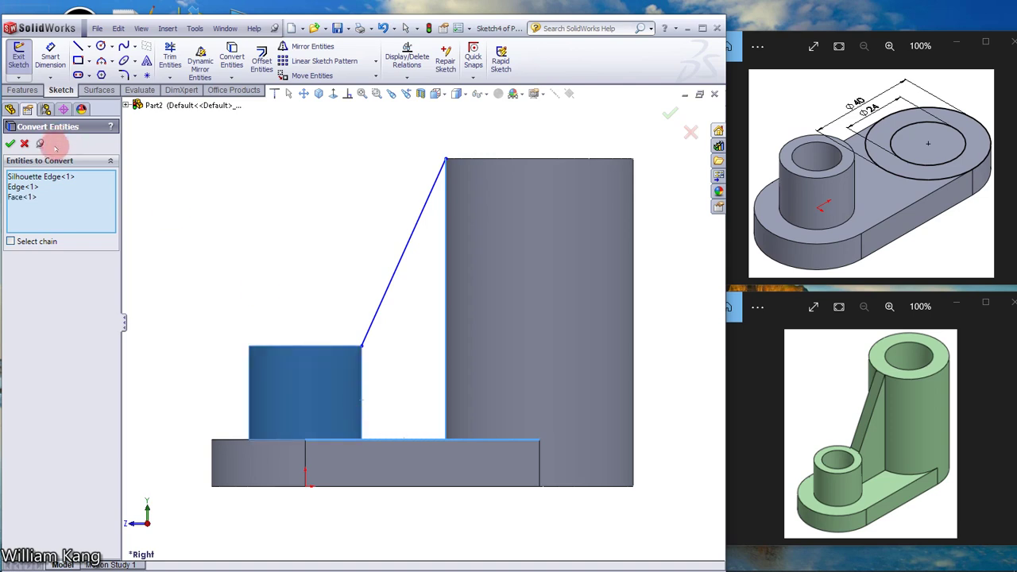
Remove the wrongly picked face, add the small boss's right edge instead, and confirm the conversion
{"action": "left_click", "coordinate": [25, 196]}
{"action": "right_click", "coordinate": [24, 196]}
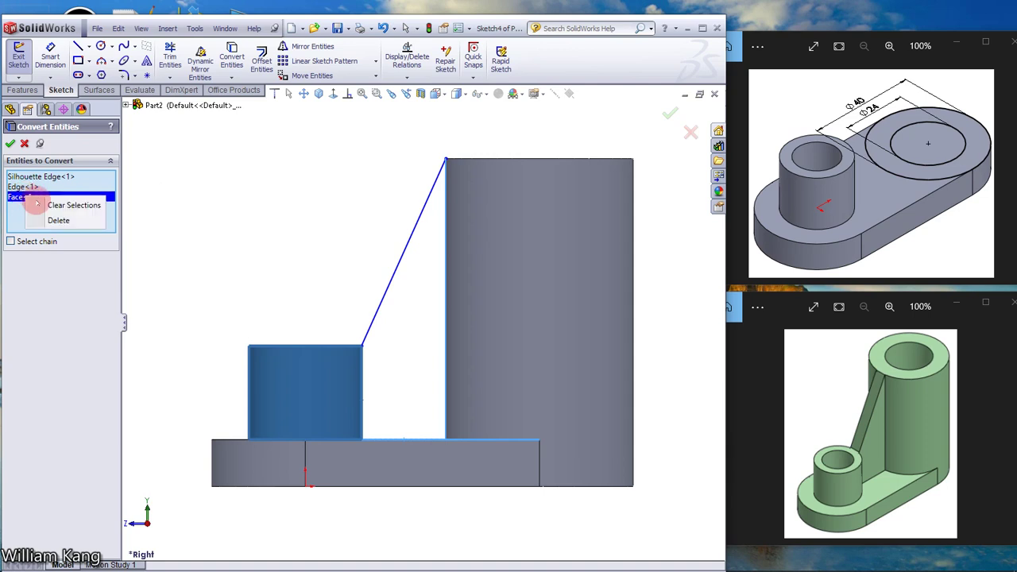
{"action": "left_click", "coordinate": [96, 222]}
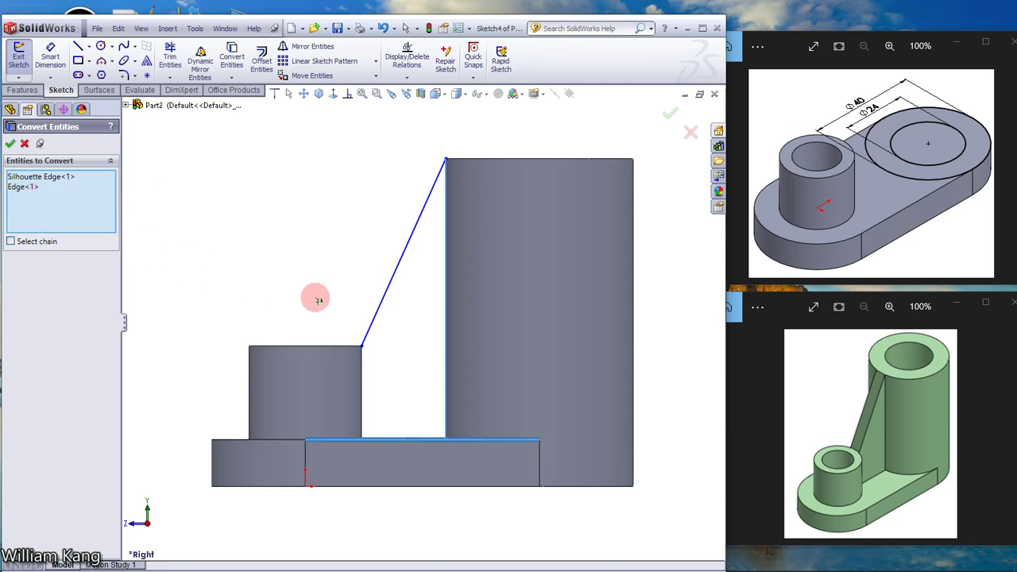
{"action": "left_click", "coordinate": [363, 396]}
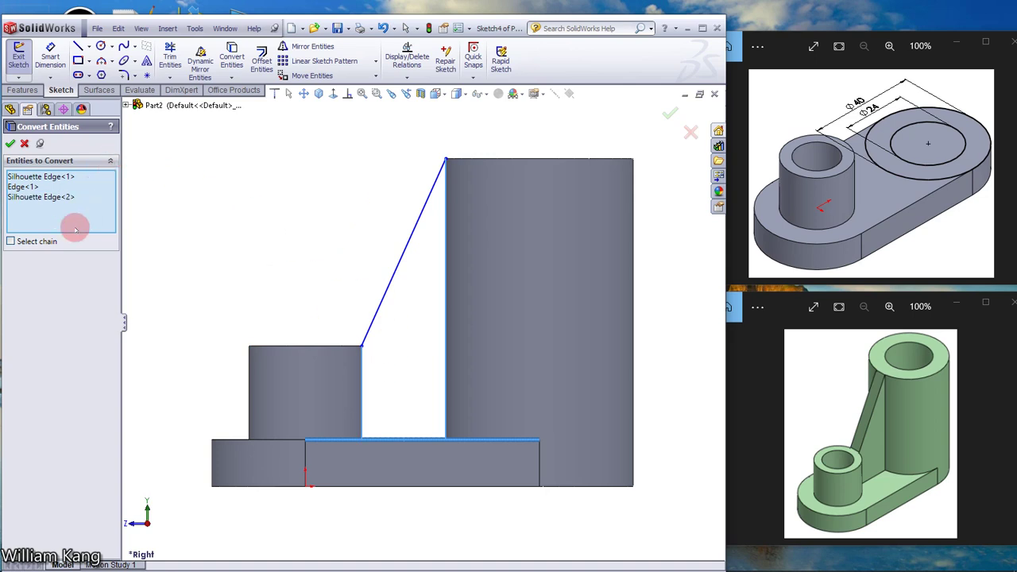
{"action": "left_click", "coordinate": [10, 143]}
{"action": "left_click", "coordinate": [168, 179]}
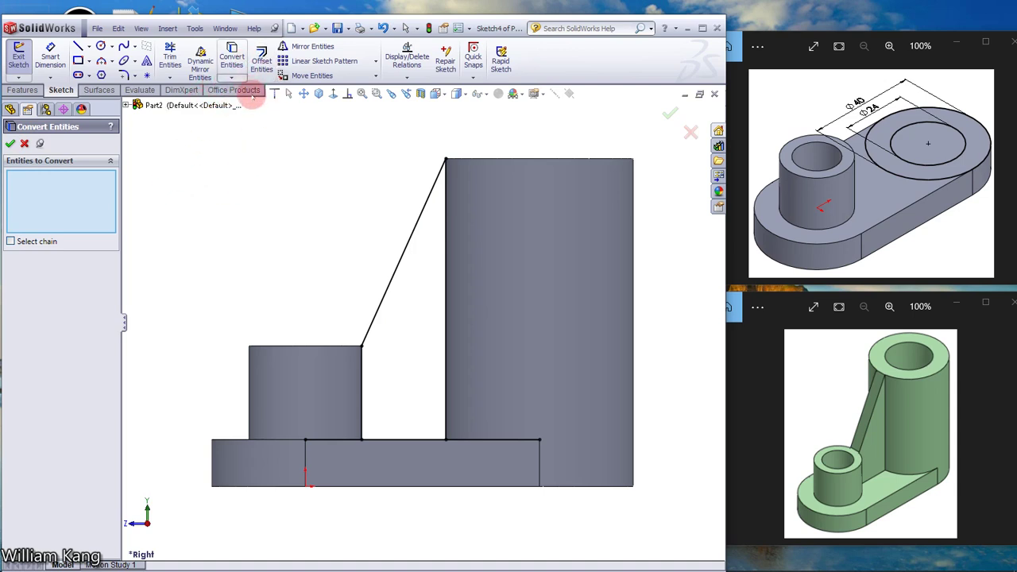
{"action": "left_click", "coordinate": [262, 69]}
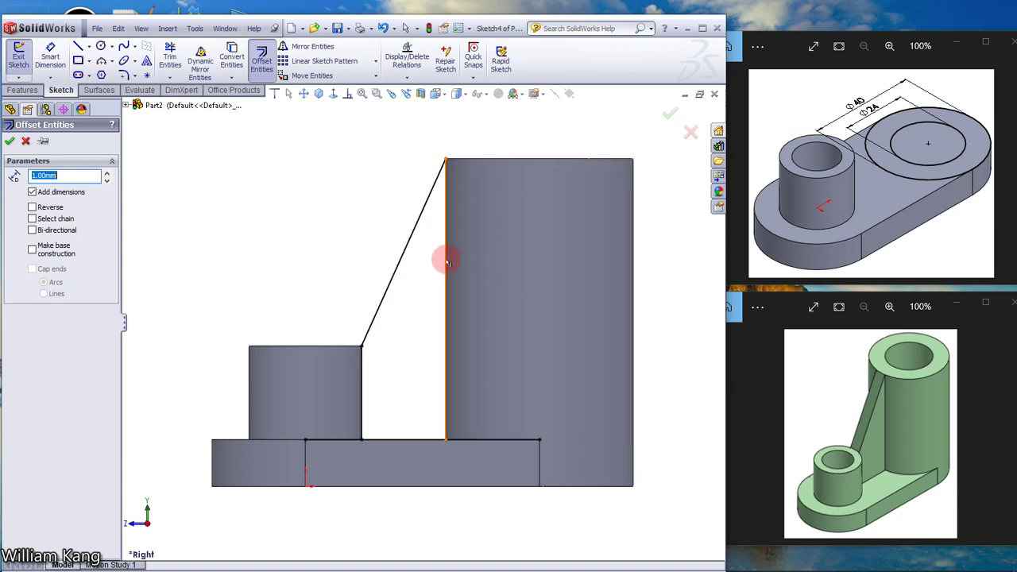
Add 1 mm offset lines beside the tall boss's left edge (reversed) and the short boss's right edge
{"action": "left_click", "coordinate": [447, 262]}
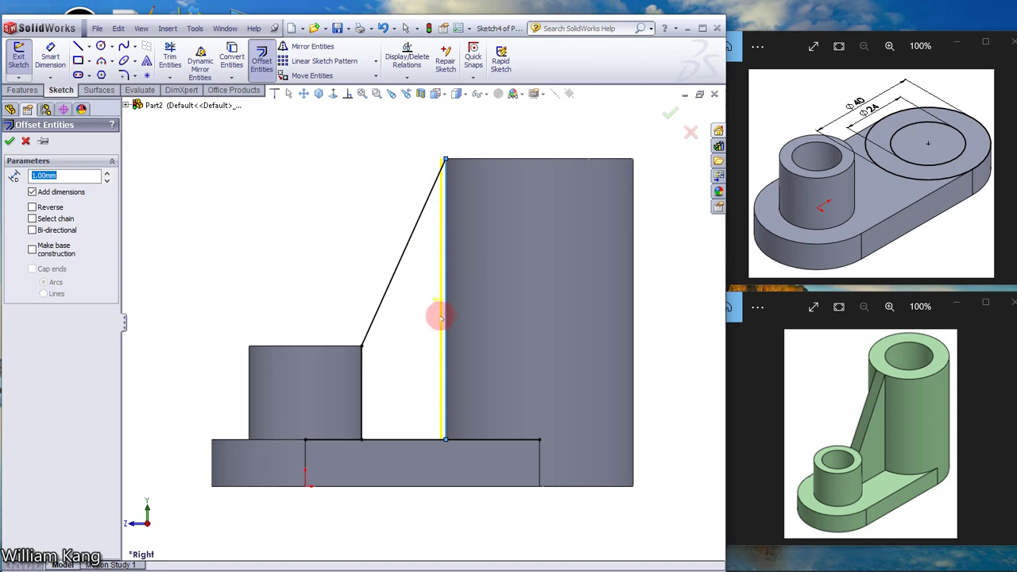
{"action": "left_click", "coordinate": [31, 206]}
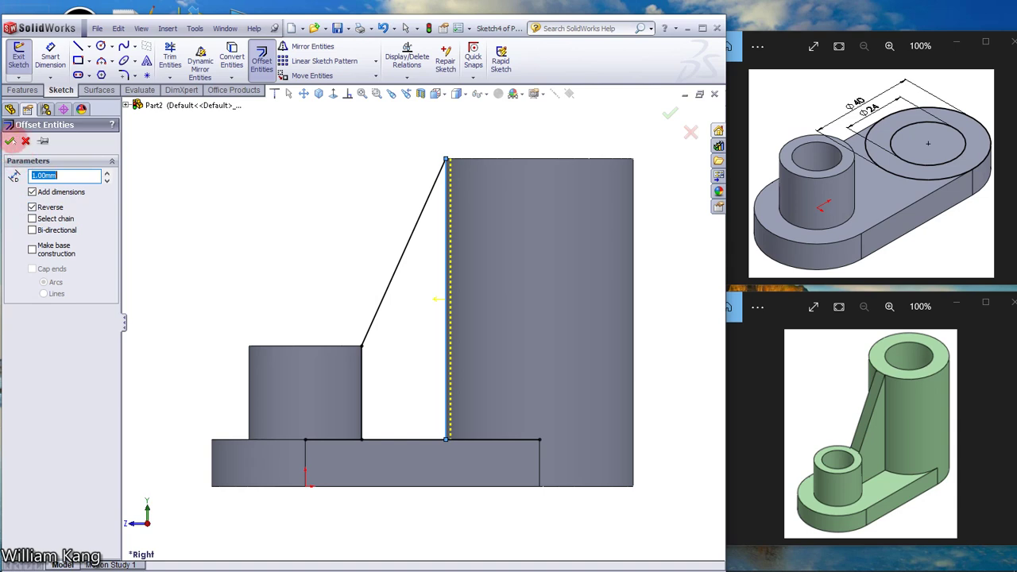
{"action": "left_click", "coordinate": [9, 141]}
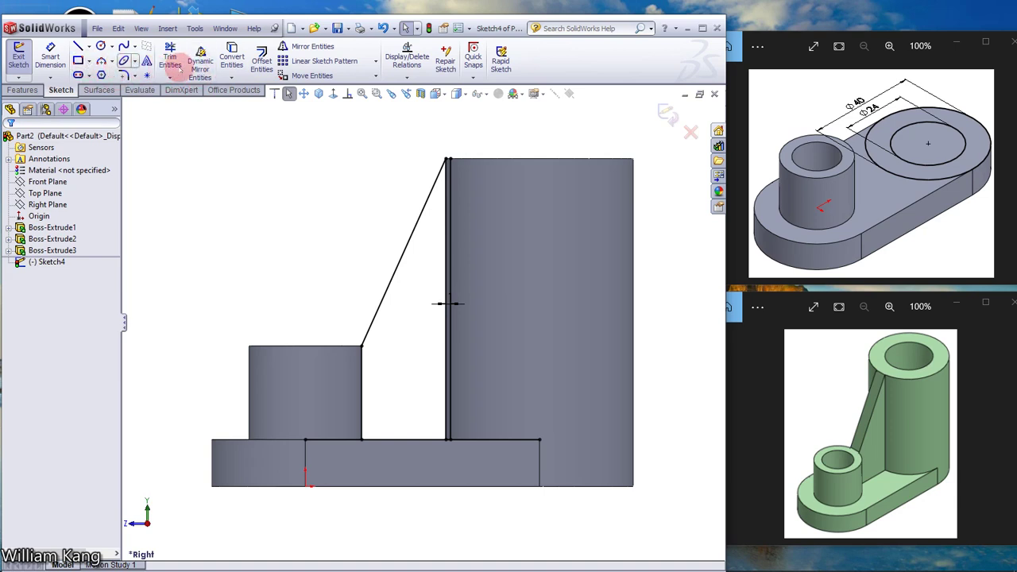
{"action": "left_click", "coordinate": [262, 62]}
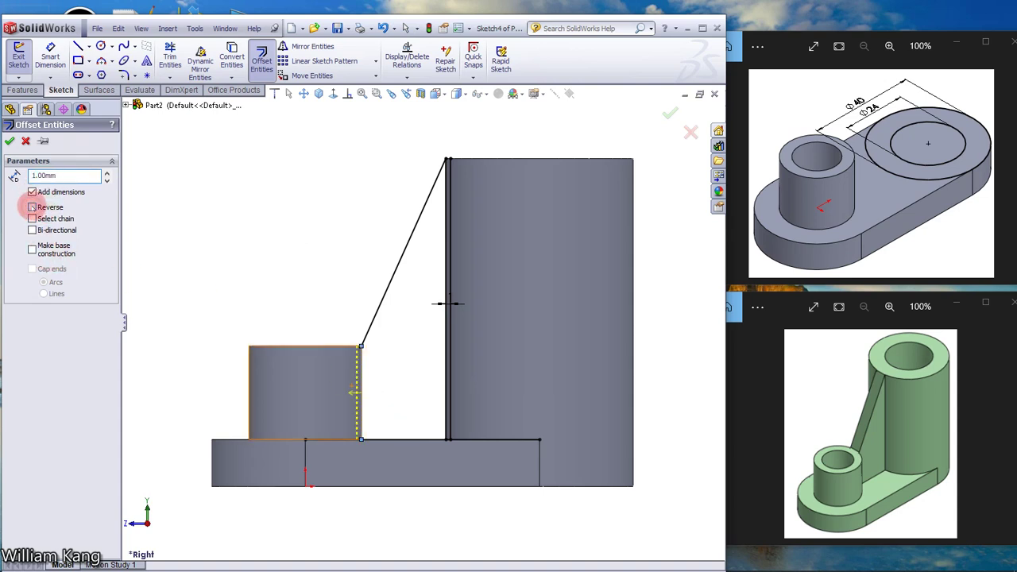
{"action": "left_click", "coordinate": [10, 141]}
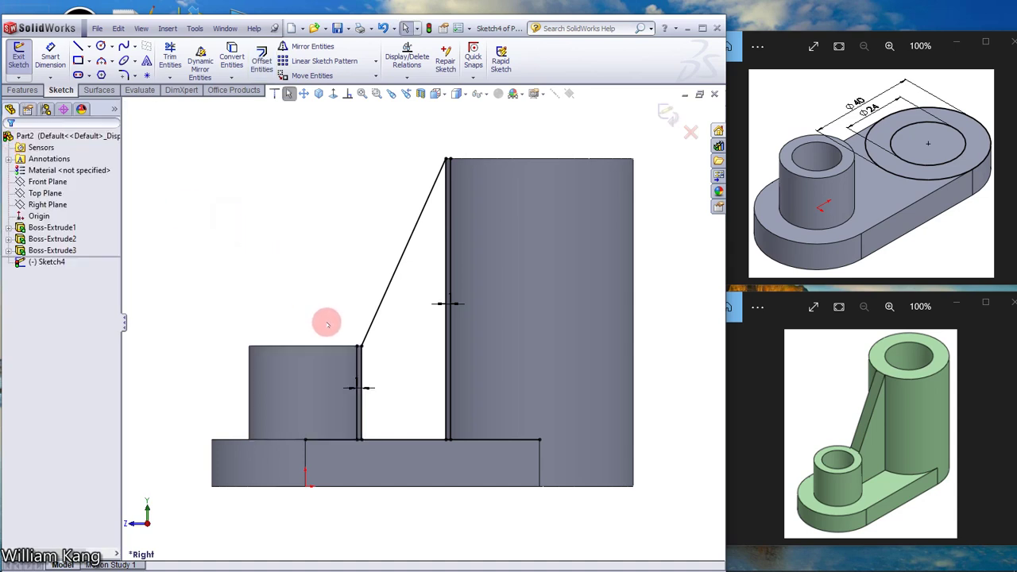
{"action": "scroll", "coordinate": [326, 324], "scroll_direction": "down", "scroll_amount": 4}
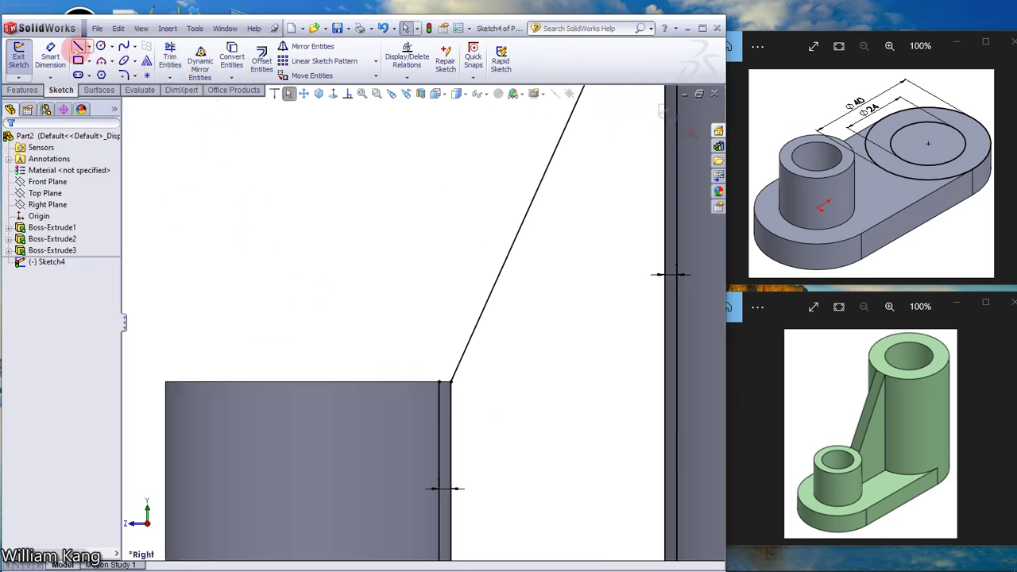
Draw a short line from the short boss's top corner to the offset line near the sloped line's end
{"action": "left_click", "coordinate": [77, 47]}
{"action": "left_click", "coordinate": [449, 381]}
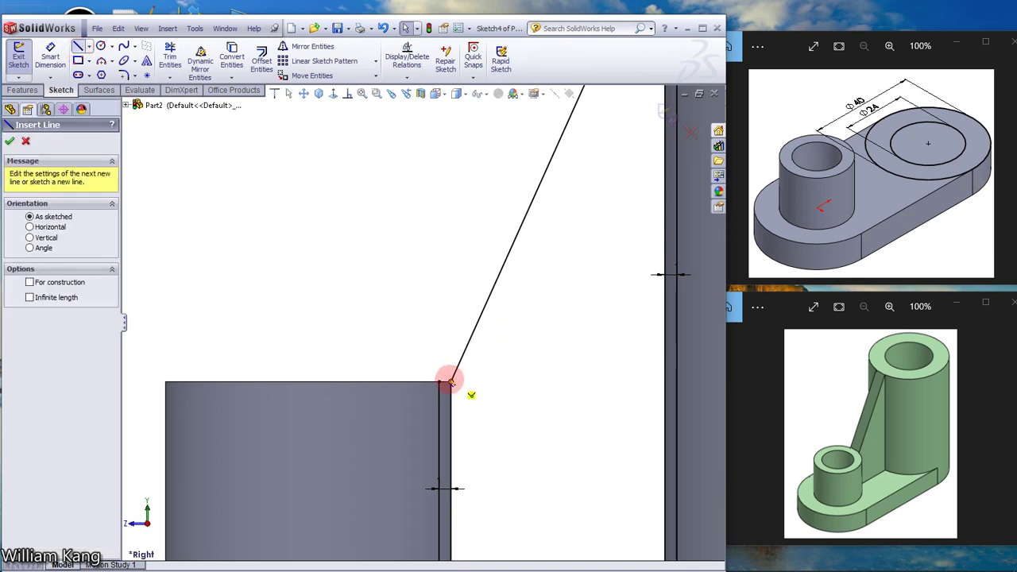
{"action": "left_click", "coordinate": [441, 387]}
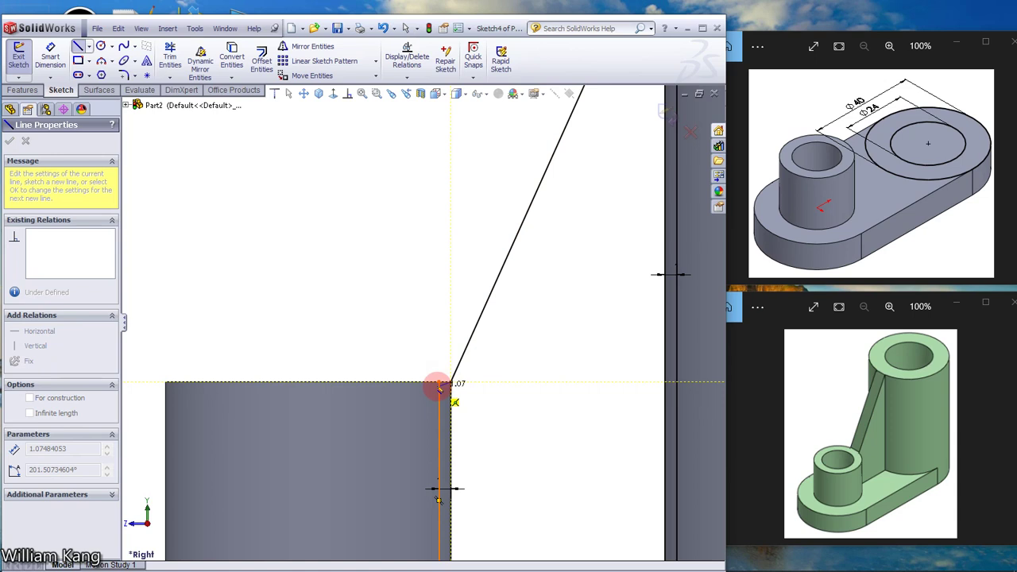
{"action": "scroll", "coordinate": [438, 386], "scroll_direction": "down", "scroll_amount": 1}
{"action": "scroll", "coordinate": [439, 385], "scroll_direction": "down", "scroll_amount": 1}
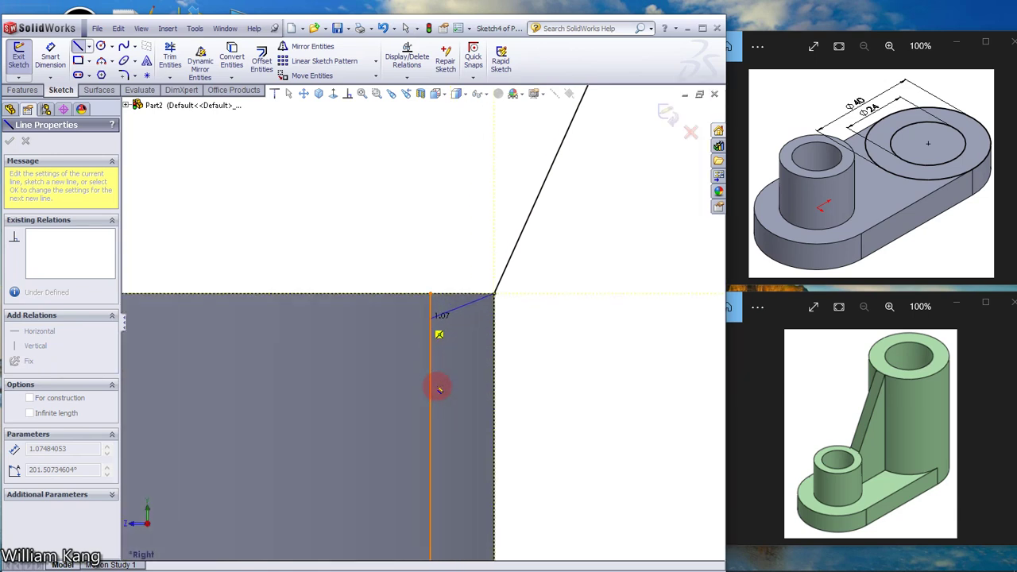
{"action": "left_click", "coordinate": [431, 315]}
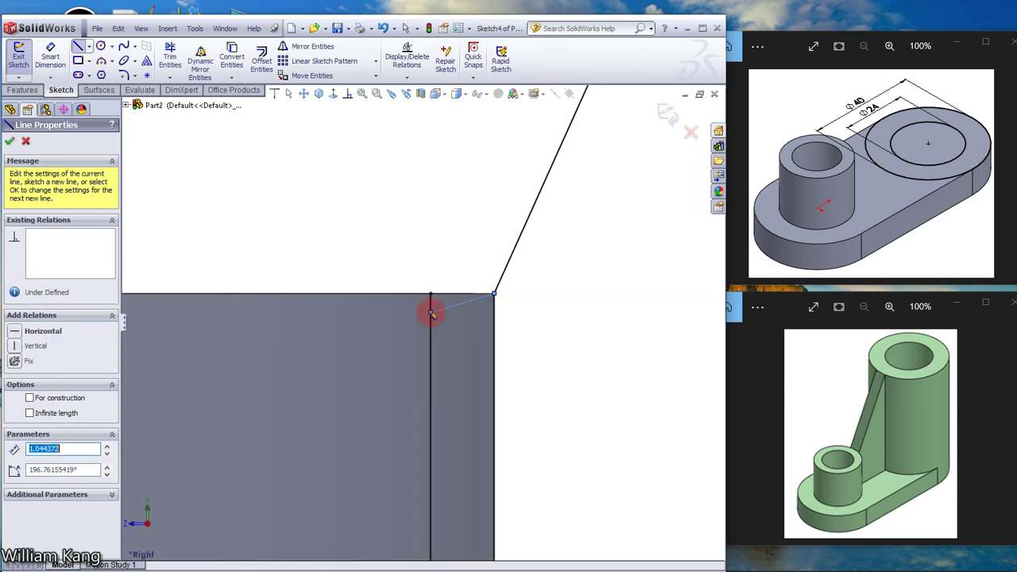
{"action": "key", "text": "Escape"}
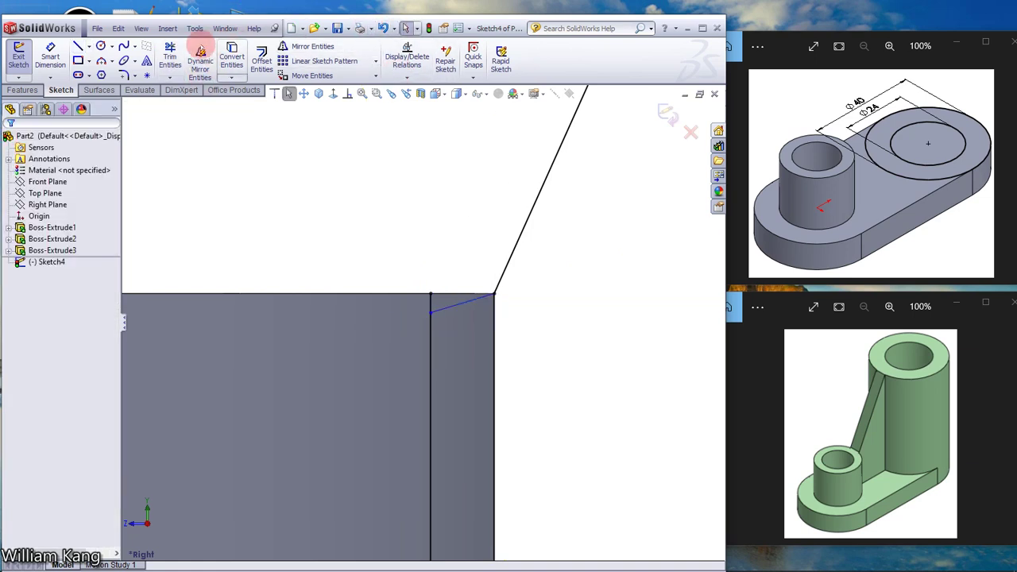
{"action": "left_click", "coordinate": [170, 49]}
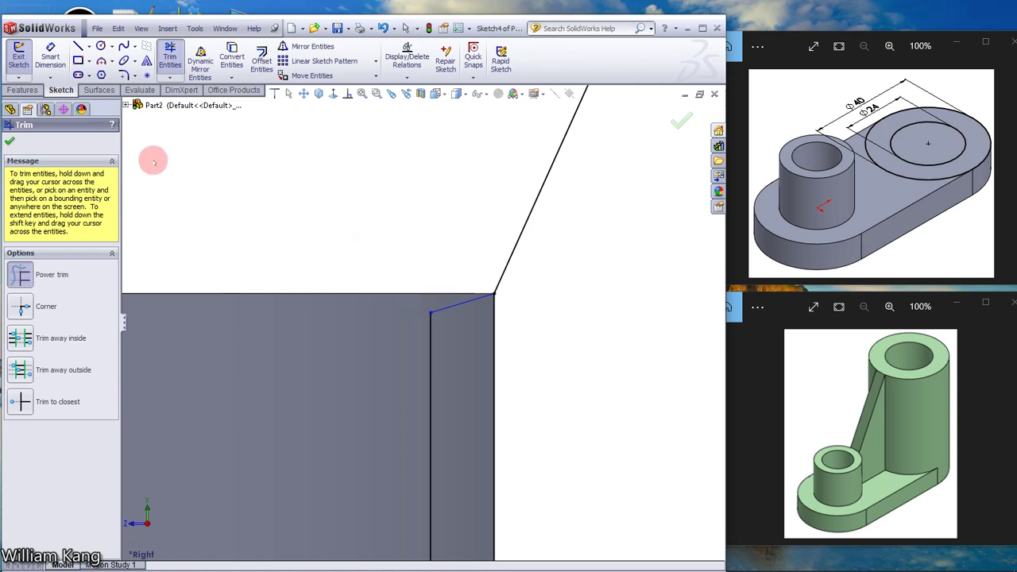
Zoom to fit and power-trim the excess base-top sketch line beyond the offset line
{"action": "left_click", "coordinate": [9, 142]}
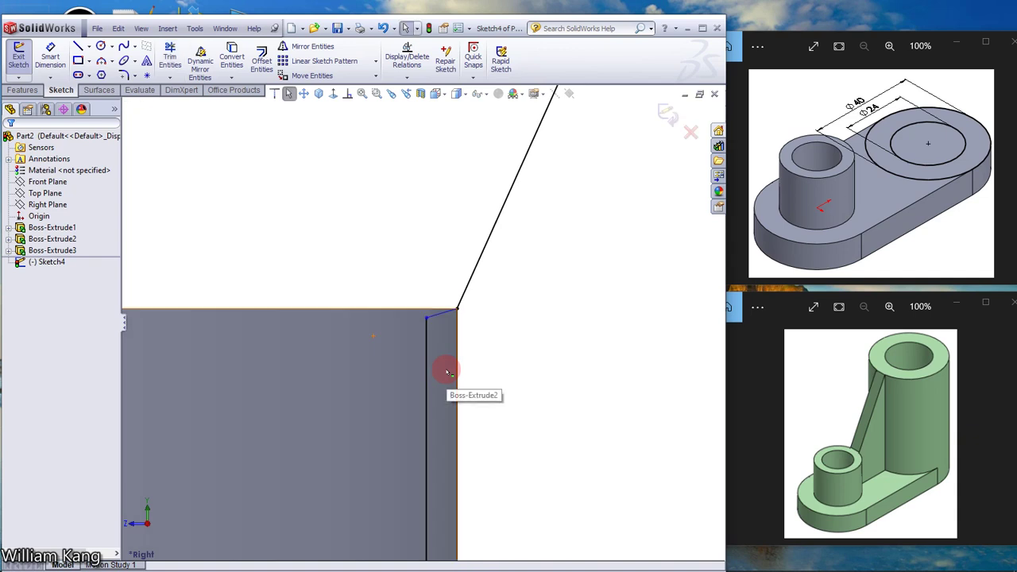
{"action": "key", "text": "f"}
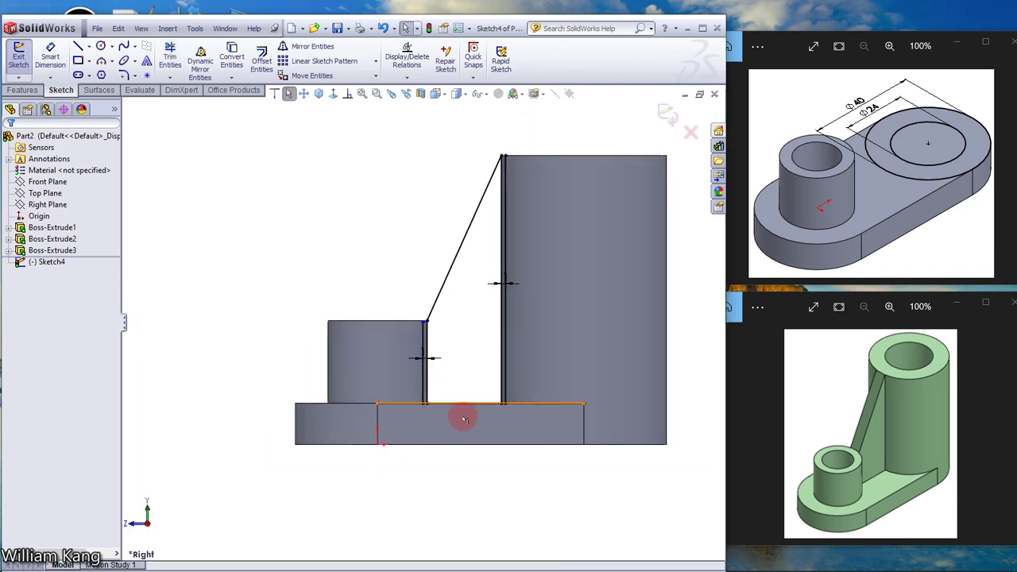
{"action": "scroll", "coordinate": [461, 415], "scroll_direction": "down", "scroll_amount": 2}
{"action": "scroll", "coordinate": [466, 421], "scroll_direction": "down", "scroll_amount": 2}
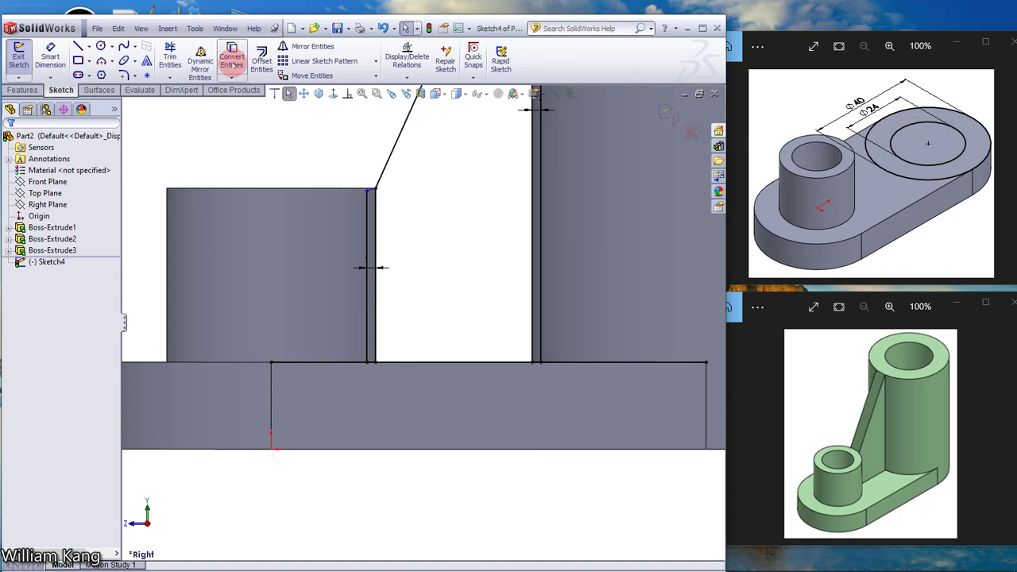
{"action": "scroll", "coordinate": [391, 302], "scroll_direction": "down", "scroll_amount": 3}
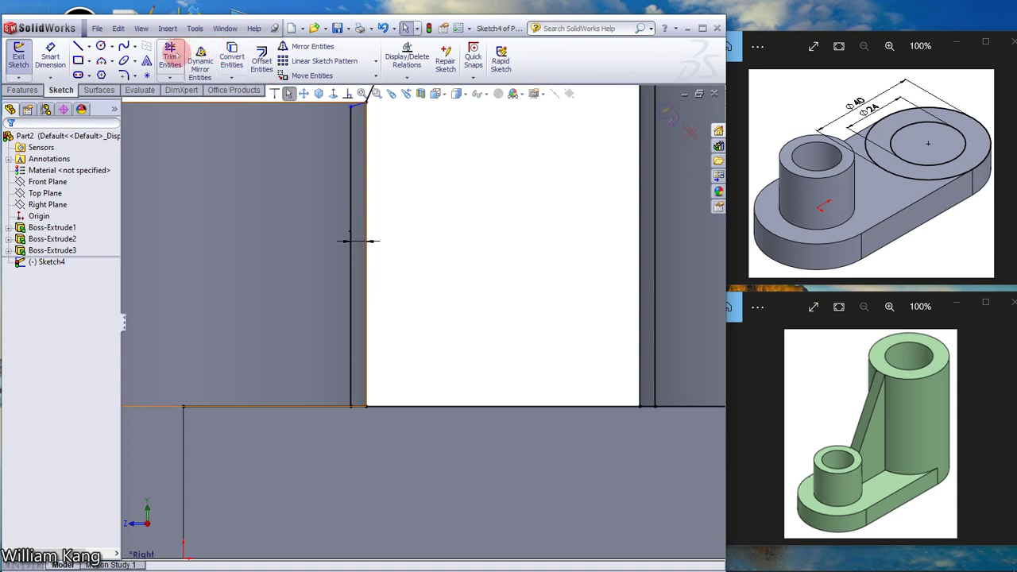
{"action": "left_click", "coordinate": [170, 54]}
{"action": "left_click_drag", "start_coordinate": [280, 367], "coordinate": [289, 452]}
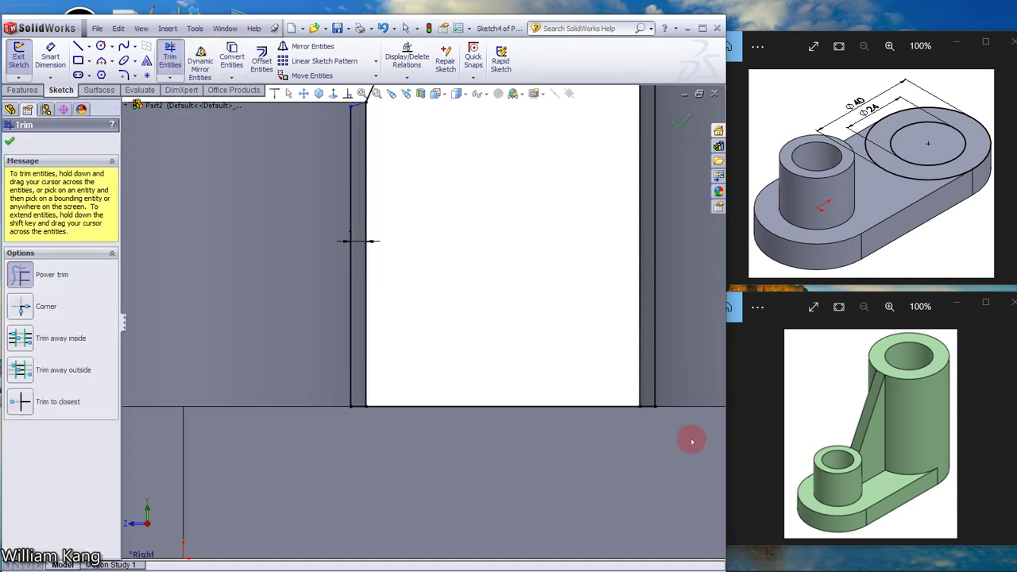
{"action": "scroll", "coordinate": [694, 352], "scroll_direction": "up", "scroll_amount": 3}
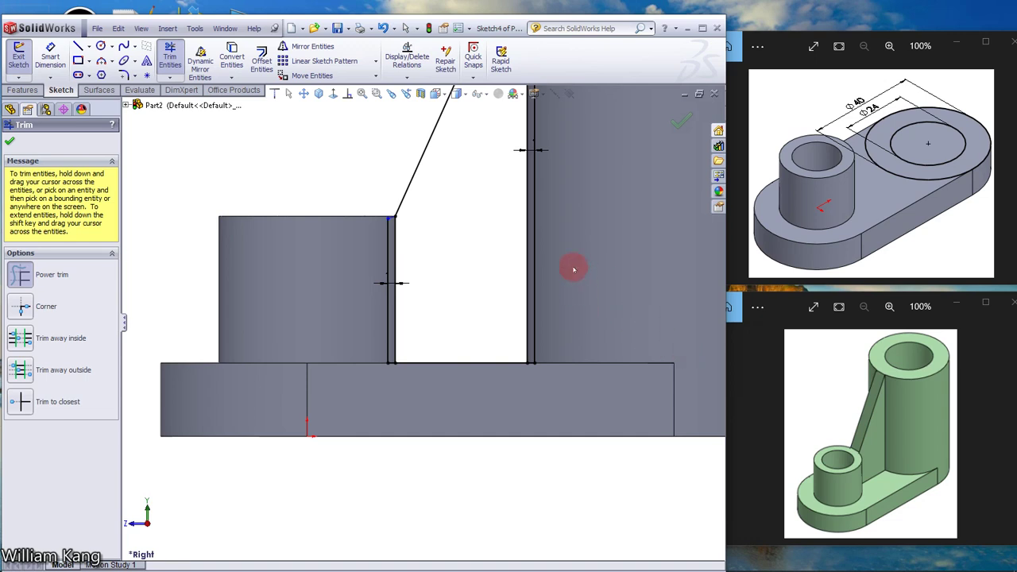
{"action": "scroll", "coordinate": [574, 269], "scroll_direction": "up", "scroll_amount": 2}
{"action": "scroll", "coordinate": [511, 141], "scroll_direction": "down", "scroll_amount": 3}
{"action": "scroll", "coordinate": [509, 215], "scroll_direction": "down", "scroll_amount": 2}
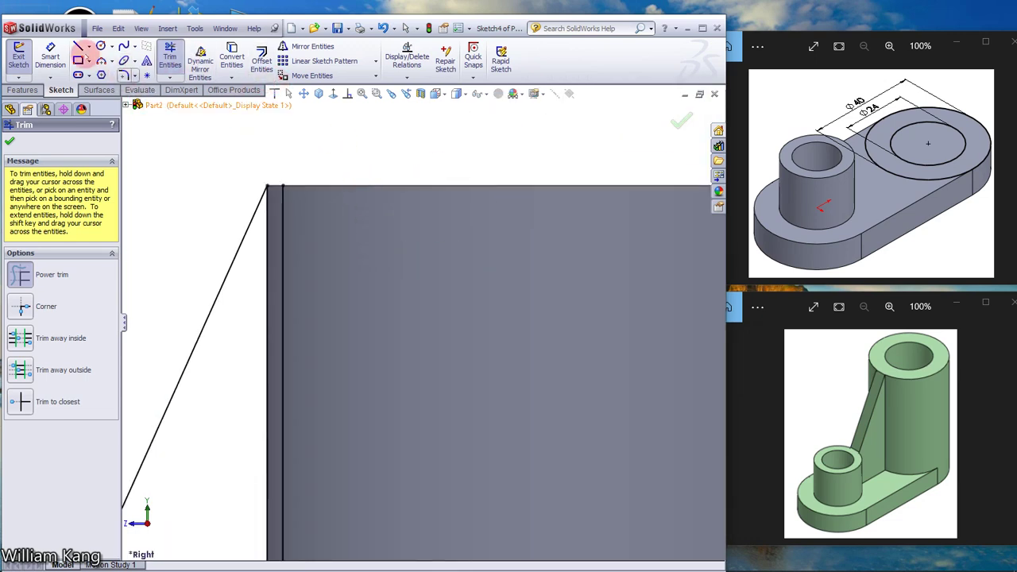
Draw a 1 mm horizontal line closing the rib sketch's top at the tall boss
{"action": "left_click", "coordinate": [78, 47]}
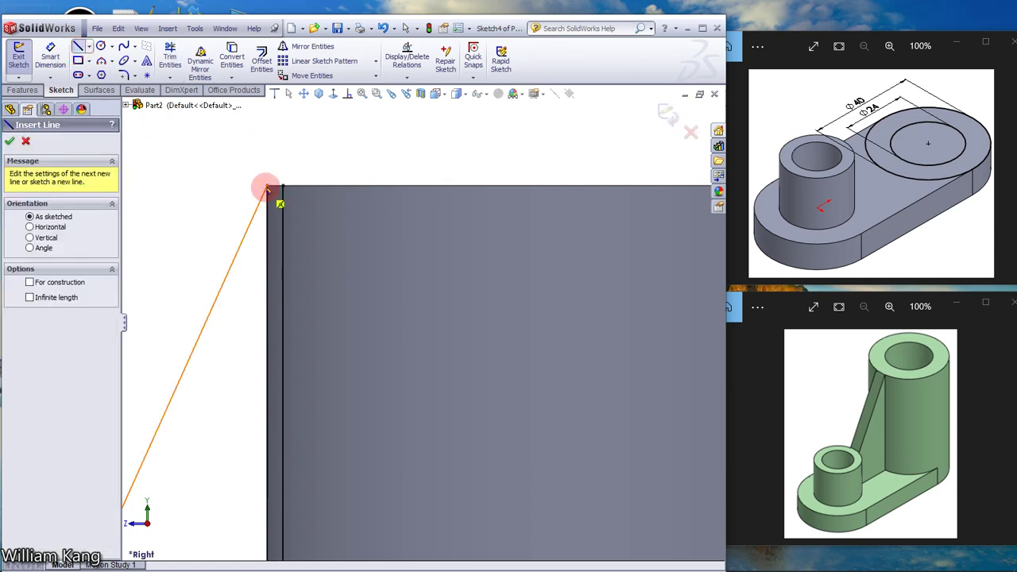
{"action": "left_click", "coordinate": [267, 188]}
{"action": "left_click", "coordinate": [283, 187]}
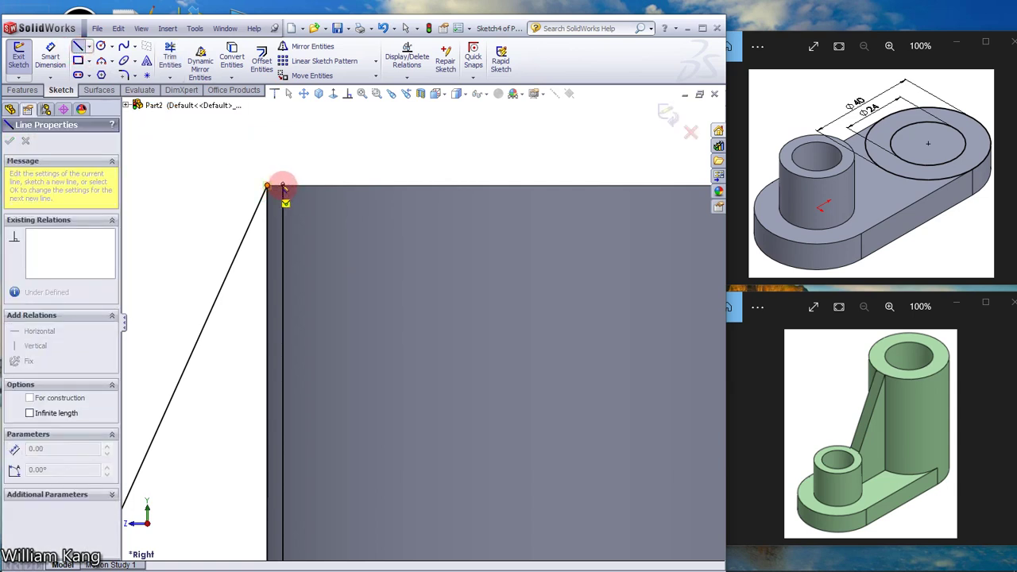
{"action": "left_click", "coordinate": [282, 187]}
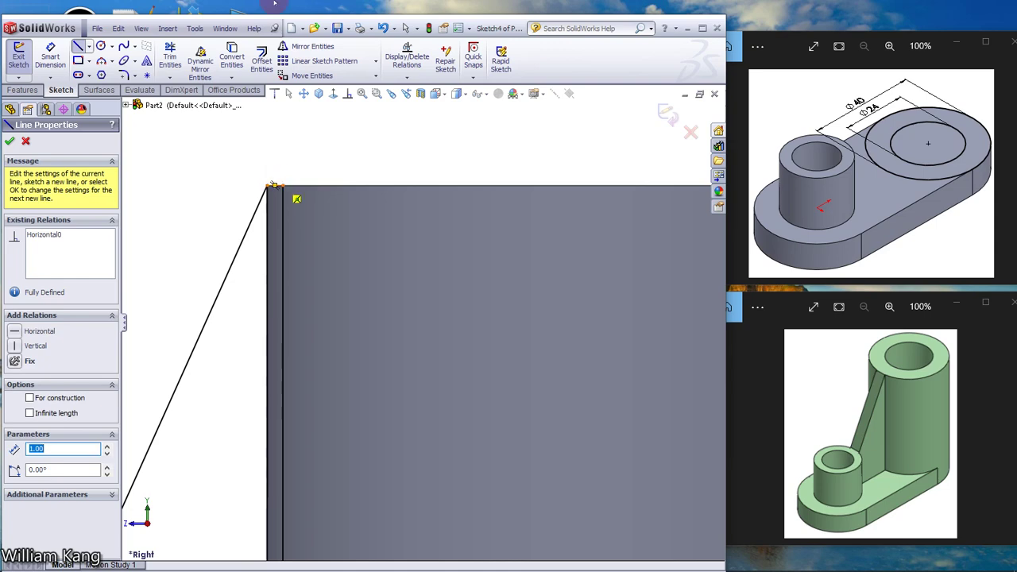
{"action": "key", "text": "Escape"}
{"action": "key", "text": "Escape"}
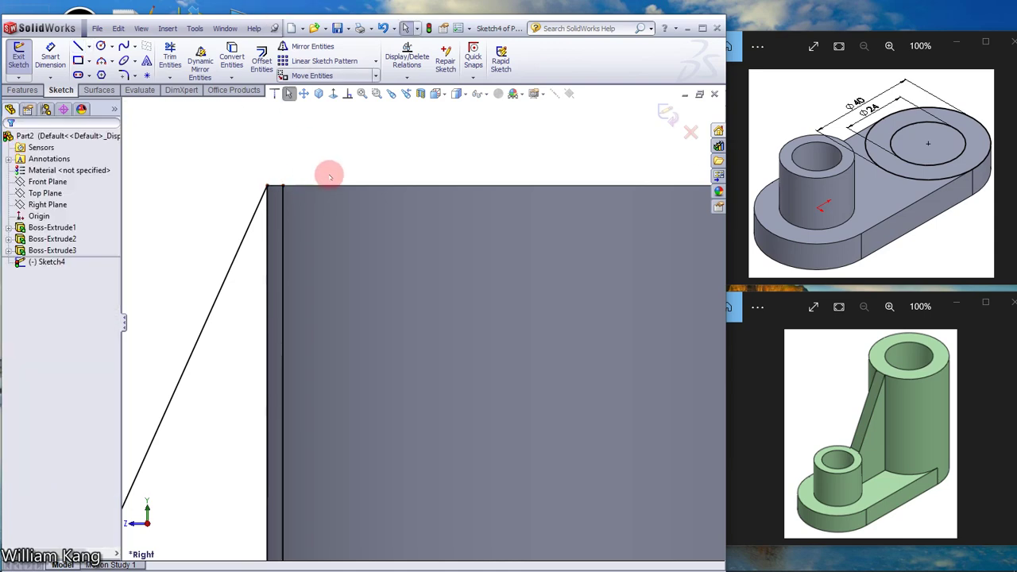
In isometric view, convert the short boss's offset line to construction geometry
{"action": "left_click", "coordinate": [318, 93]}
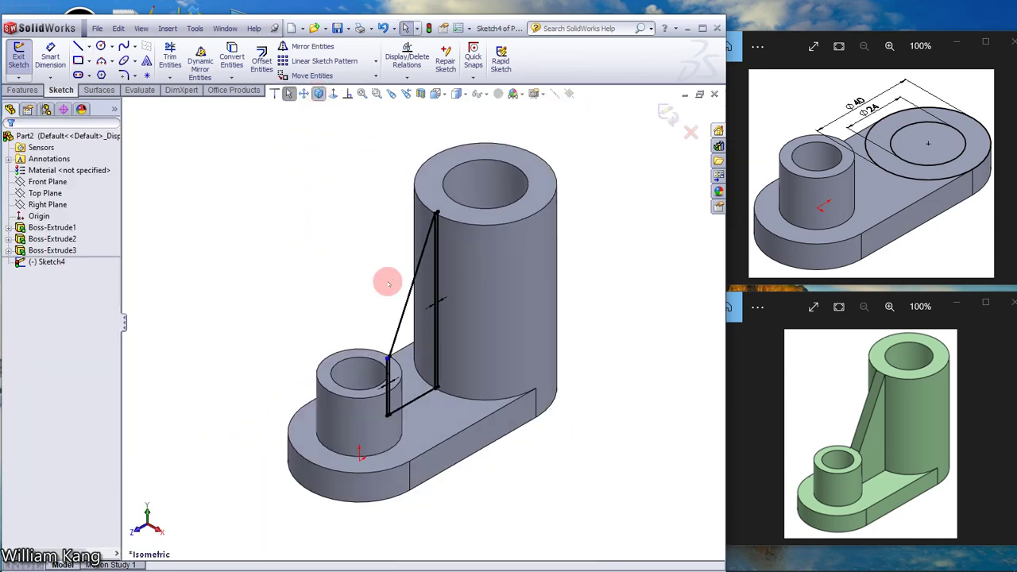
{"action": "scroll", "coordinate": [433, 391], "scroll_direction": "down", "scroll_amount": 3}
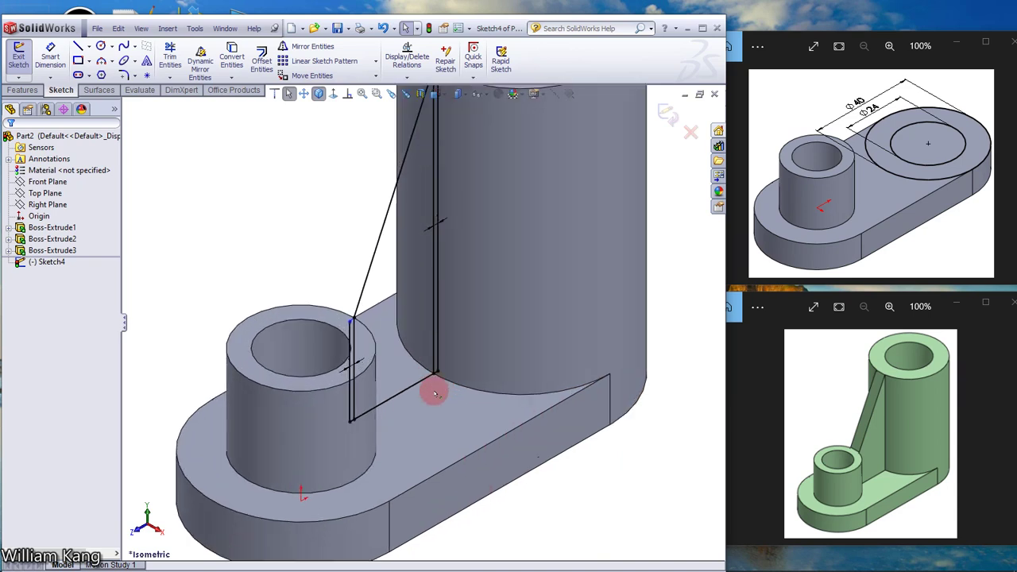
{"action": "scroll", "coordinate": [433, 402], "scroll_direction": "down", "scroll_amount": 1}
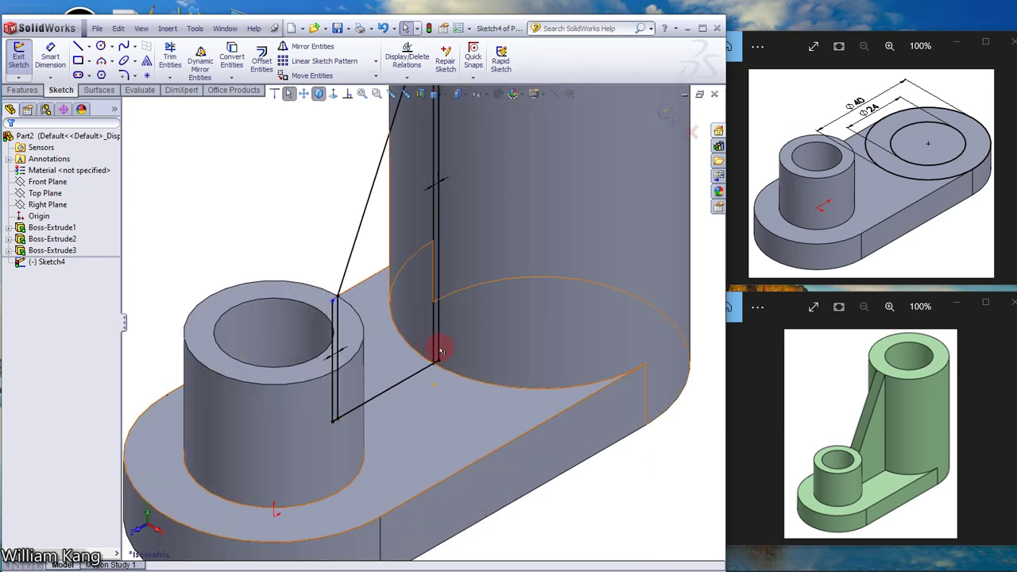
{"action": "left_click", "coordinate": [433, 308]}
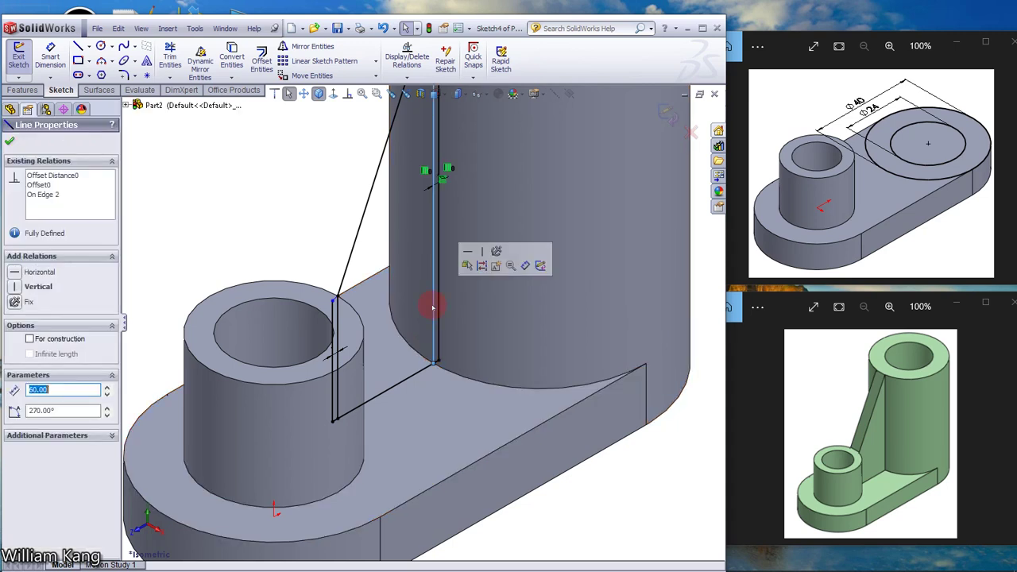
{"action": "key", "text": "Escape"}
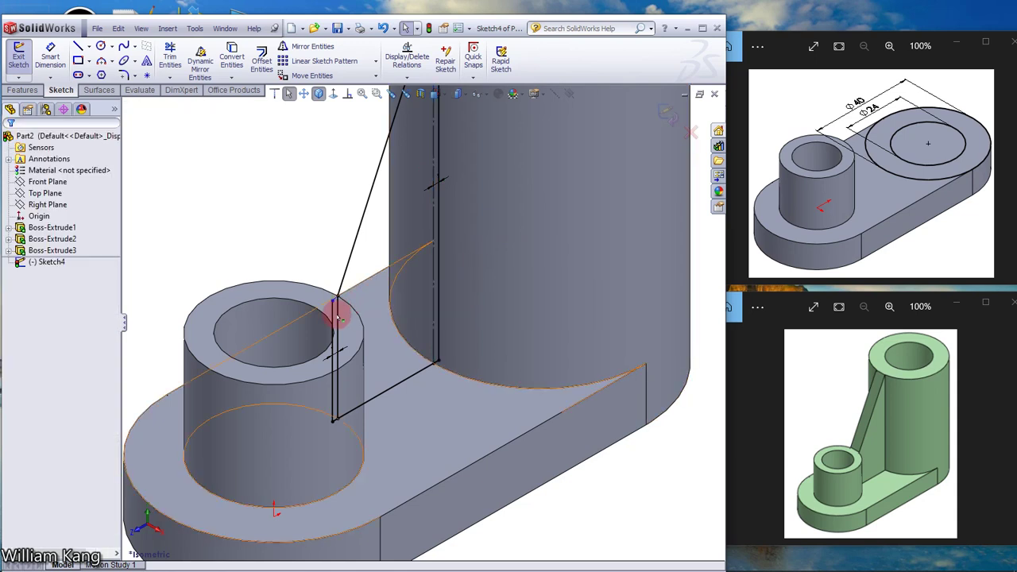
{"action": "left_click", "coordinate": [337, 317]}
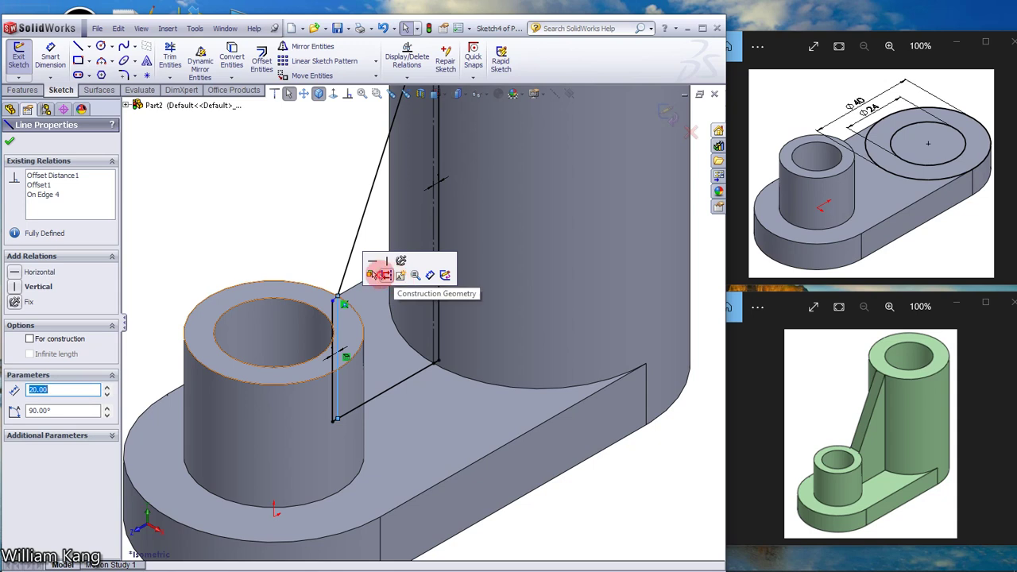
{"action": "left_click", "coordinate": [384, 275]}
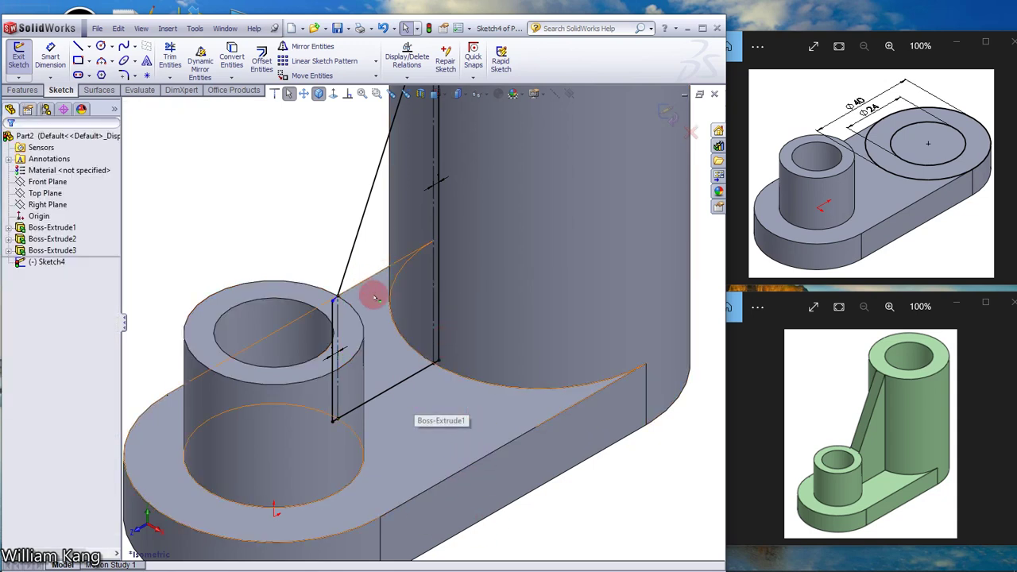
{"action": "scroll", "coordinate": [376, 298], "scroll_direction": "up", "scroll_amount": 2}
{"action": "key", "text": "f"}
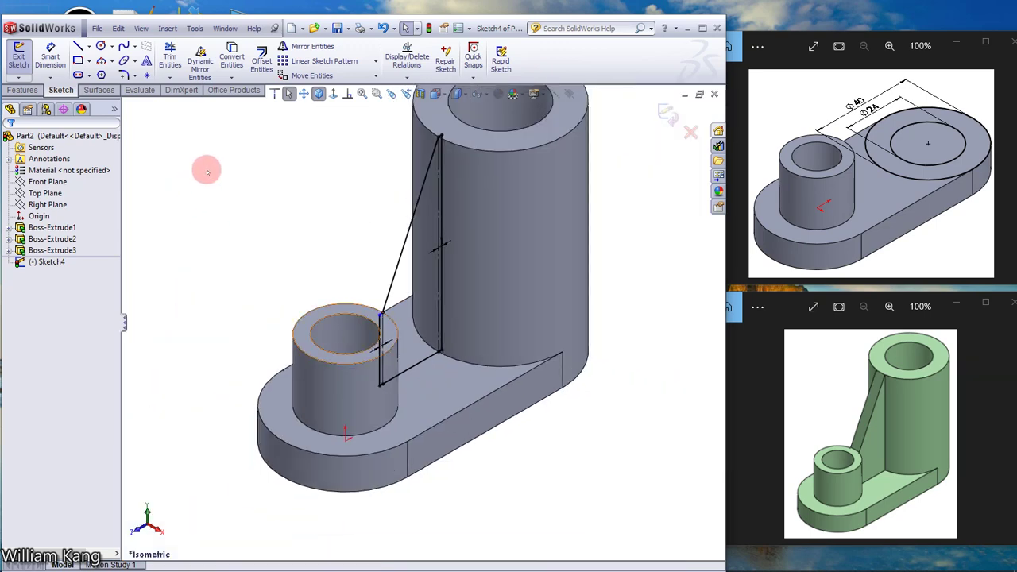
{"action": "mouse_move", "coordinate": [207, 171]}
{"action": "middle_mouse_down"}
{"action": "mouse_move", "coordinate": [245, 215]}
{"action": "mouse_move", "coordinate": [301, 233]}
{"action": "mouse_move", "coordinate": [318, 265]}
{"action": "mouse_move", "coordinate": [305, 298]}
{"action": "mouse_move", "coordinate": [317, 302]}
{"action": "mouse_move", "coordinate": [234, 268]}
{"action": "mouse_move", "coordinate": [141, 202]}
{"action": "mouse_move", "coordinate": [164, 280]}
{"action": "mouse_move", "coordinate": [177, 288]}
{"action": "mouse_move", "coordinate": [127, 228]}
{"action": "mouse_move", "coordinate": [204, 303]}
{"action": "mouse_move", "coordinate": [181, 281]}
{"action": "middle_mouse_up"}
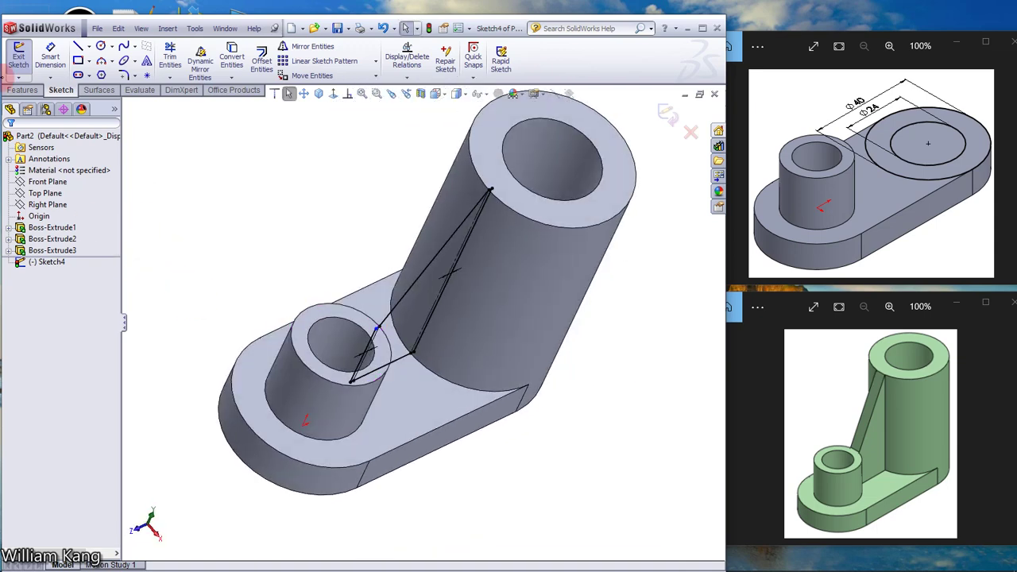
Extrude the rib sketch 7 mm with Mid Plane to form the sloped web between the bosses
{"action": "left_click", "coordinate": [23, 90]}
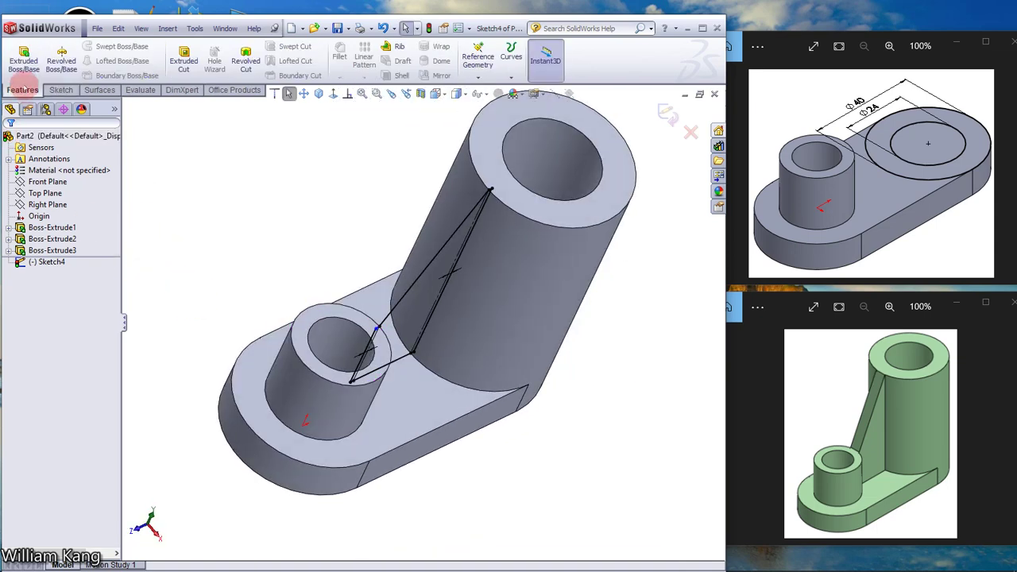
{"action": "left_click", "coordinate": [25, 68]}
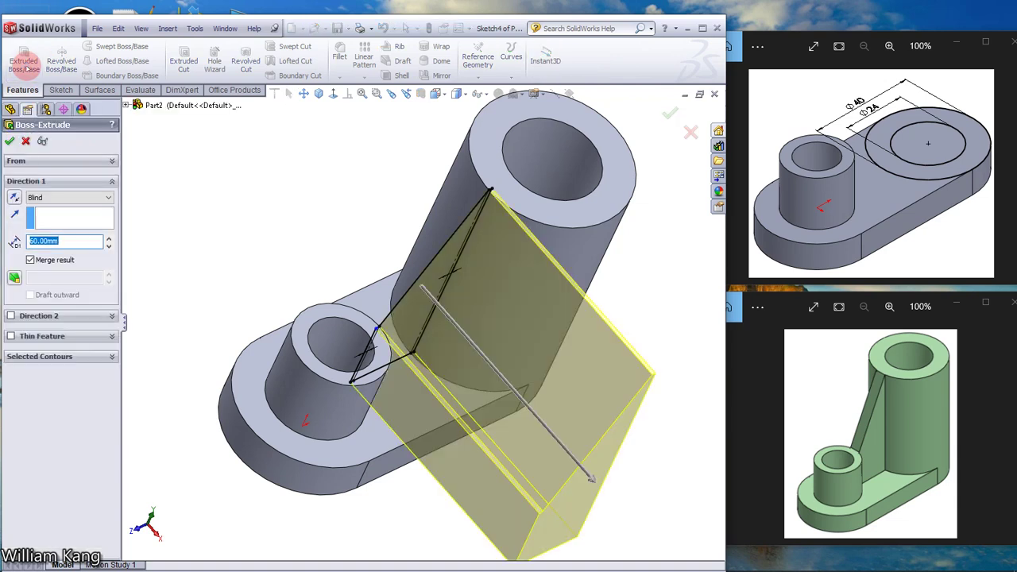
{"action": "left_click", "coordinate": [107, 197]}
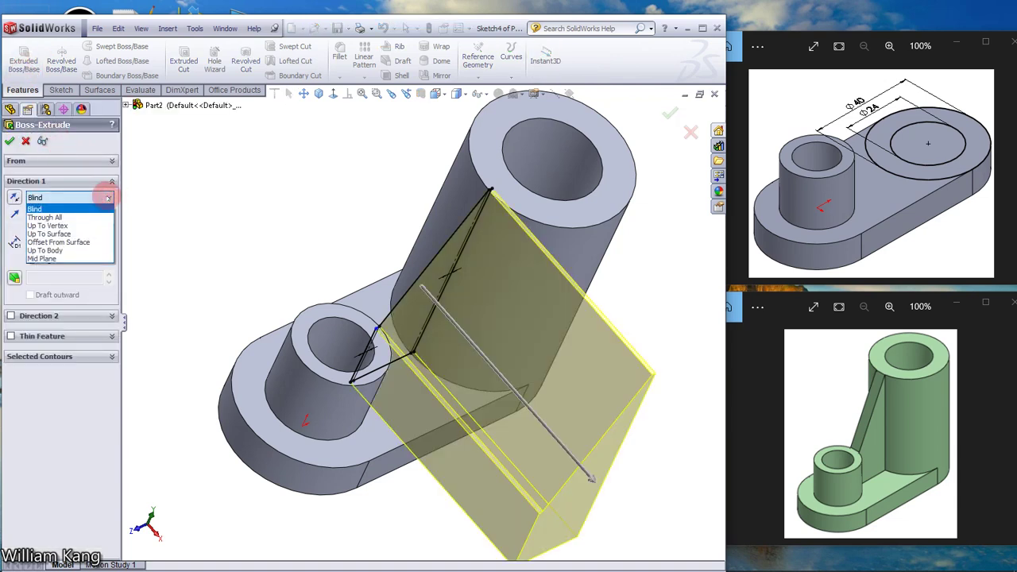
{"action": "left_click", "coordinate": [73, 258]}
{"action": "type", "text": "7"}
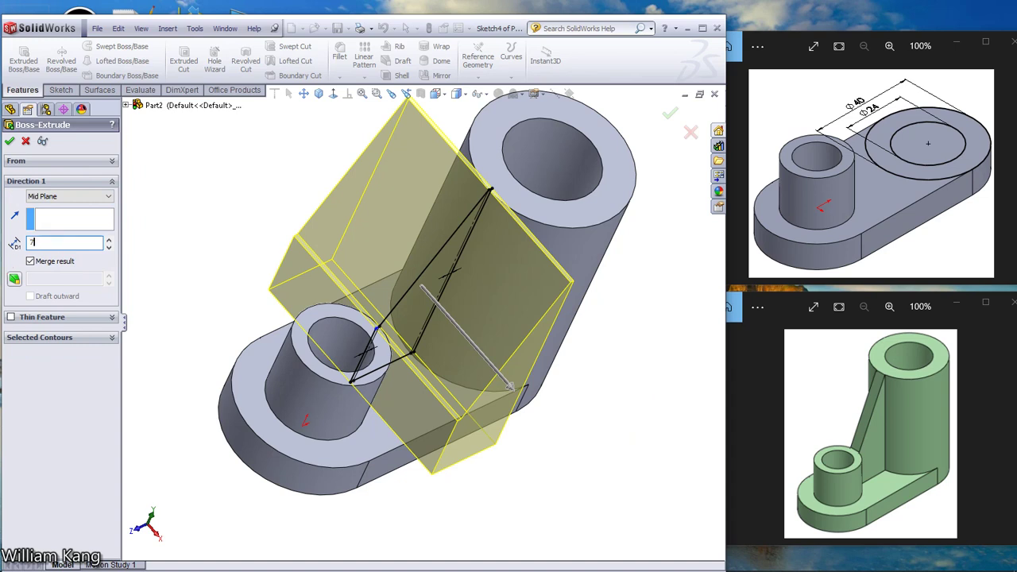
{"action": "key", "text": "Return"}
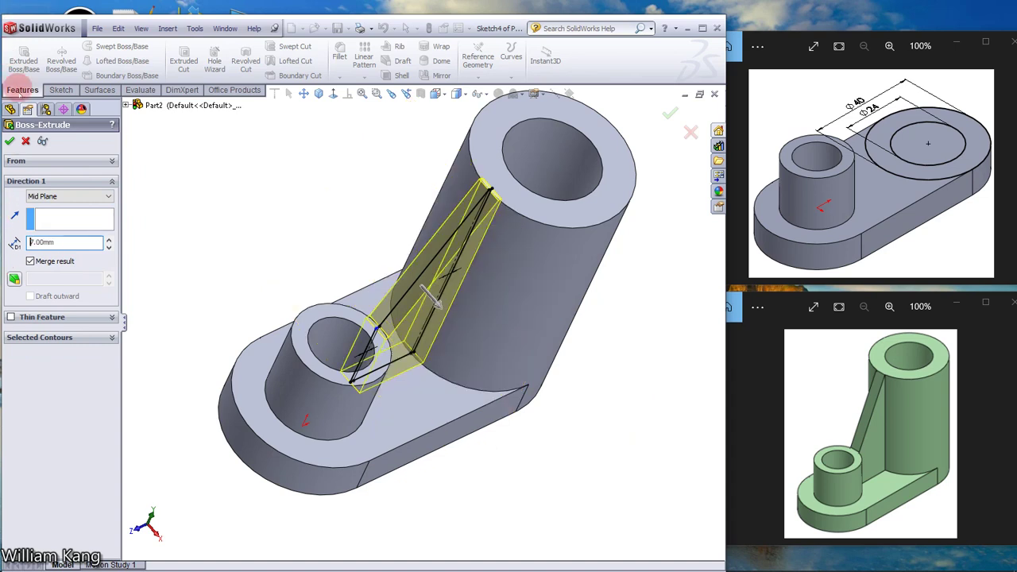
{"action": "left_click", "coordinate": [10, 141]}
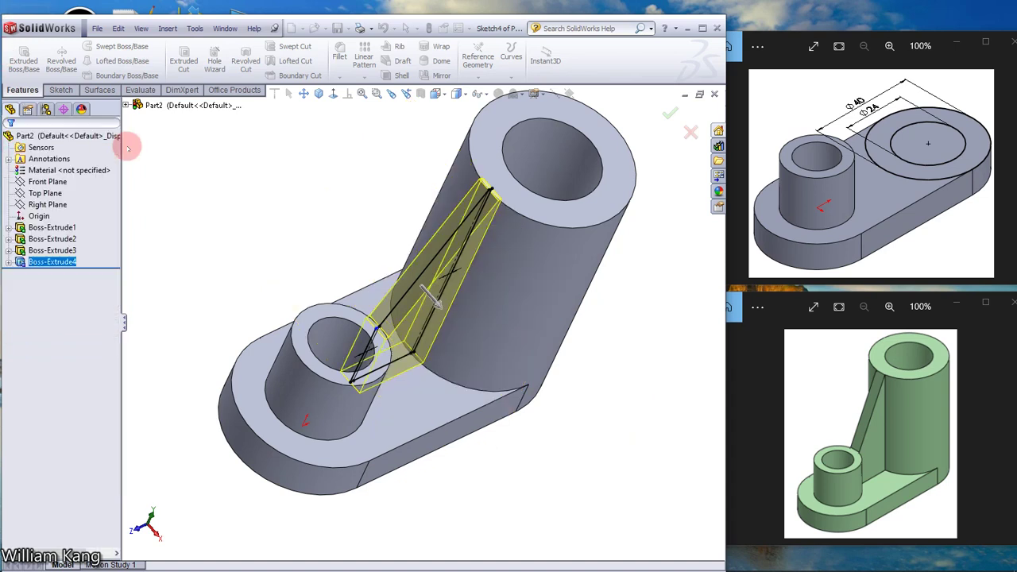
{"action": "middle_click_drag", "start_coordinate": [205, 197], "coordinate": [145, 125]}
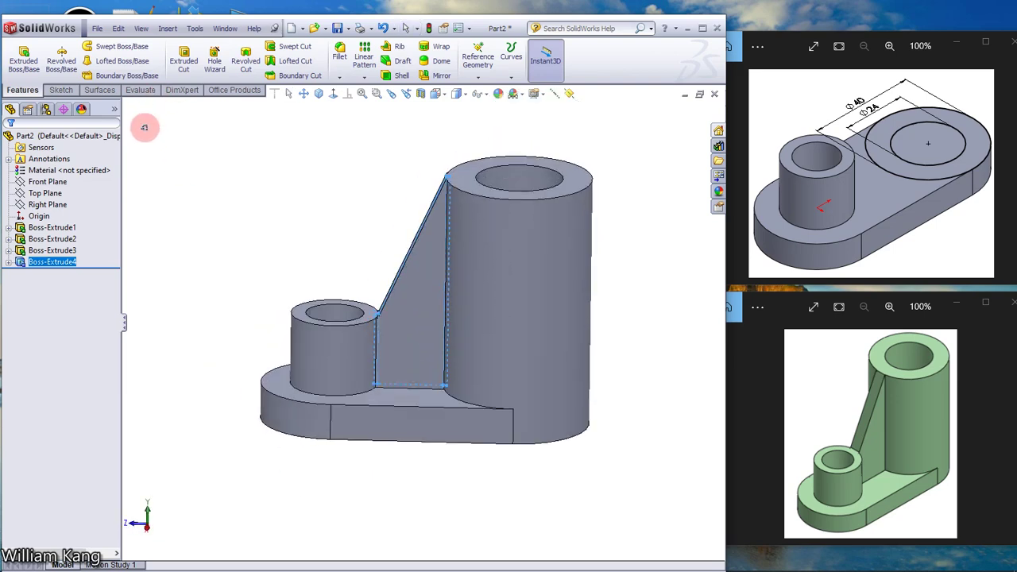
Return the part to isometric, orbit it, and show the wireframe reference drawing in the viewer
{"action": "left_click", "coordinate": [234, 181]}
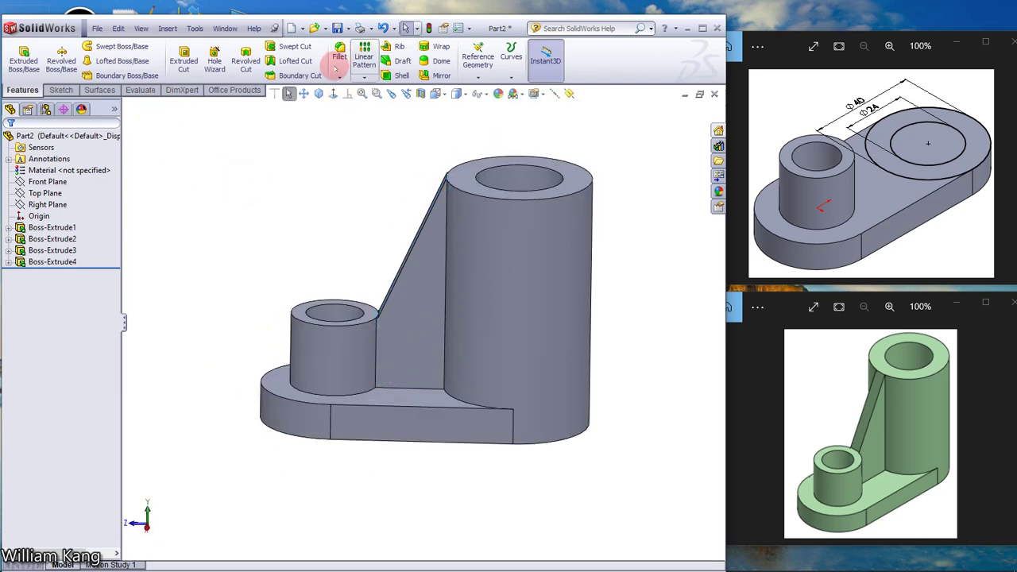
{"action": "left_click", "coordinate": [319, 94]}
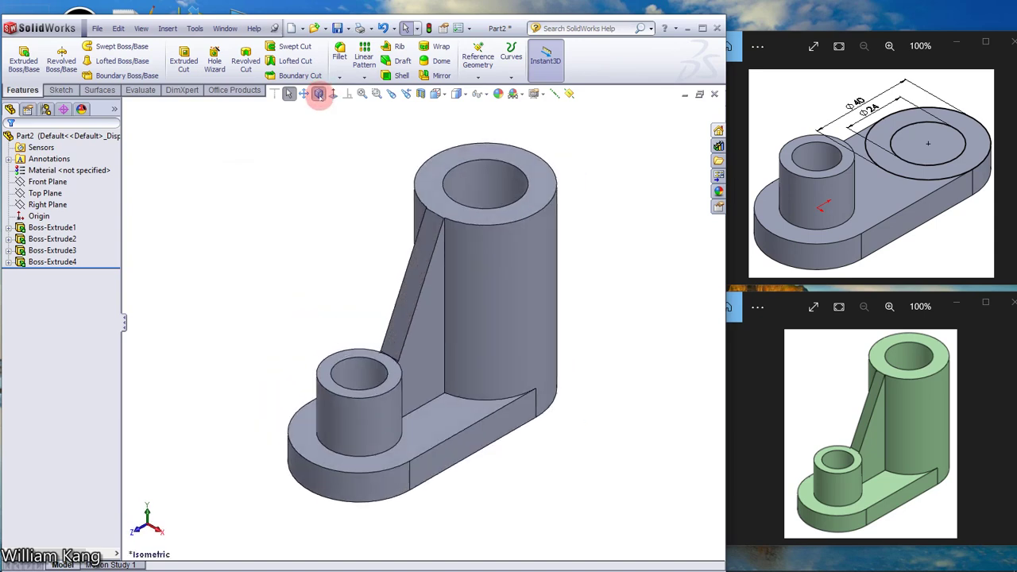
{"action": "mouse_move", "coordinate": [327, 148]}
{"action": "left_mouse_down"}
{"action": "mouse_move", "coordinate": [303, 263]}
{"action": "mouse_move", "coordinate": [329, 261]}
{"action": "mouse_move", "coordinate": [341, 246]}
{"action": "mouse_move", "coordinate": [314, 234]}
{"action": "mouse_move", "coordinate": [320, 257]}
{"action": "mouse_move", "coordinate": [309, 215]}
{"action": "left_mouse_up"}
{"action": "key", "text": "Escape"}
{"action": "left_click", "coordinate": [1008, 173]}
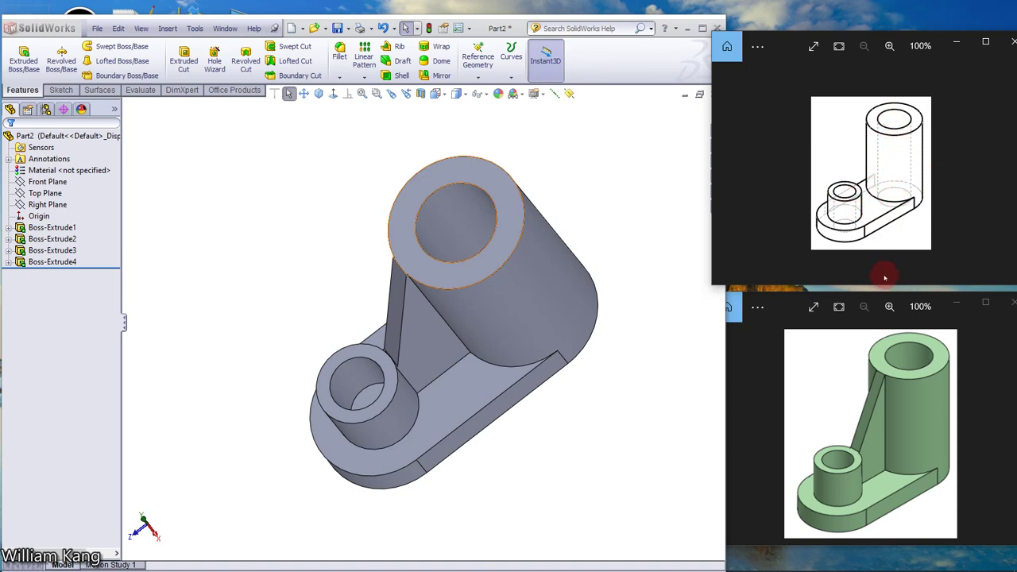
{"action": "mouse_move", "coordinate": [233, 233]}
{"action": "middle_mouse_down"}
{"action": "mouse_move", "coordinate": [311, 281]}
{"action": "mouse_move", "coordinate": [250, 255]}
{"action": "middle_mouse_up"}
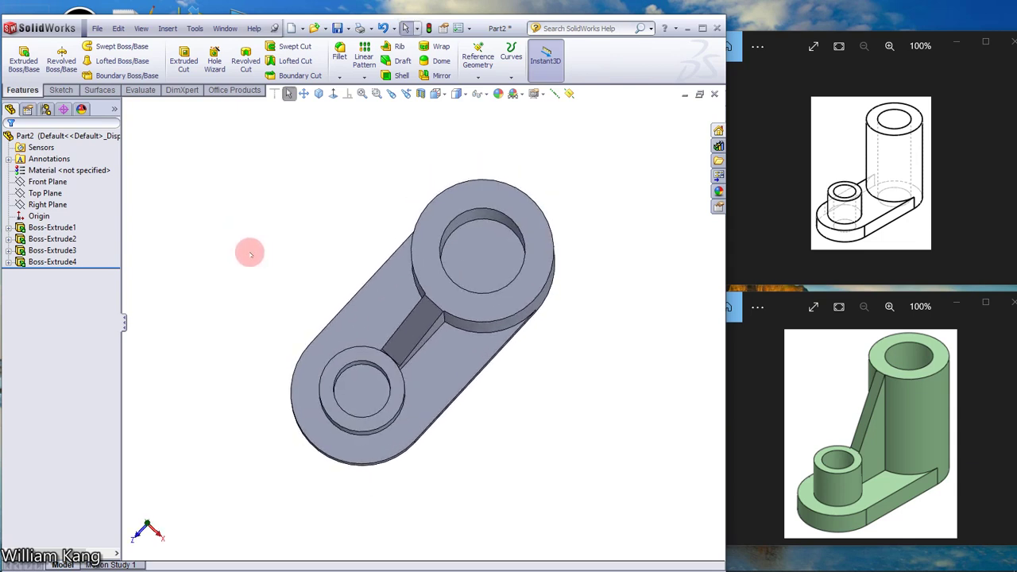
Start a sketch on the tall boss's bore face and convert its circular edge into it
{"action": "left_click", "coordinate": [483, 258]}
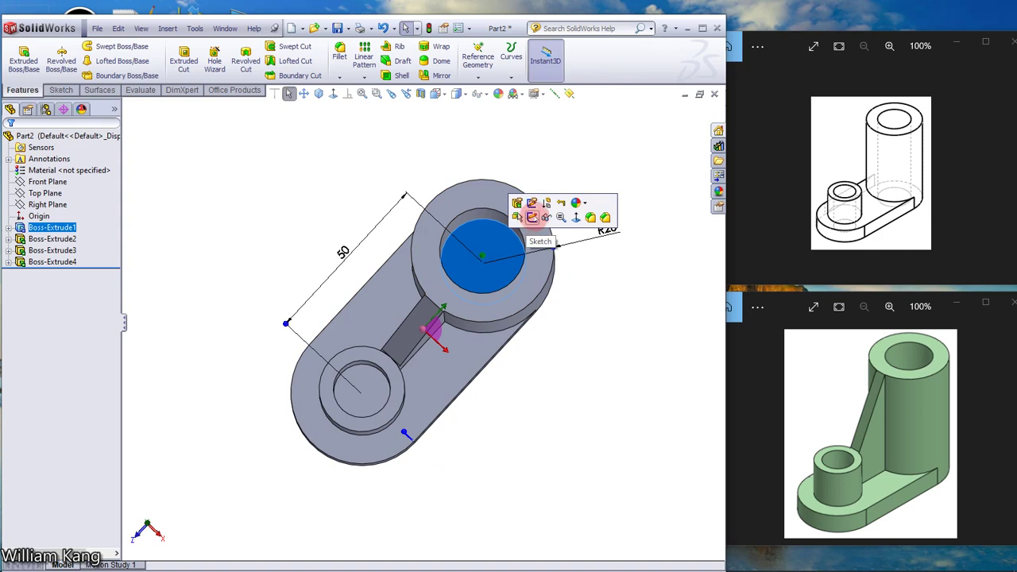
{"action": "left_click", "coordinate": [532, 217]}
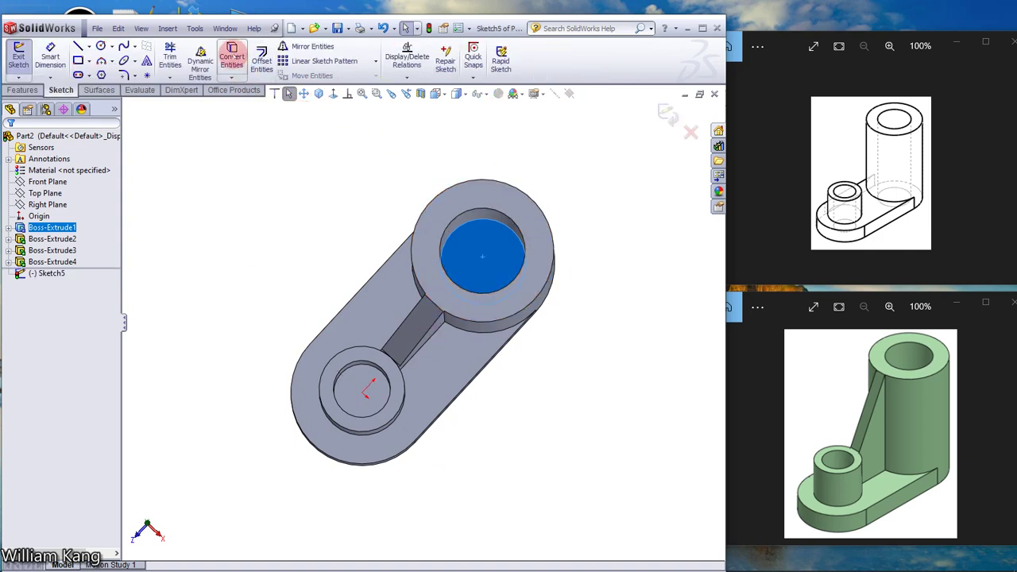
{"action": "left_click", "coordinate": [232, 57]}
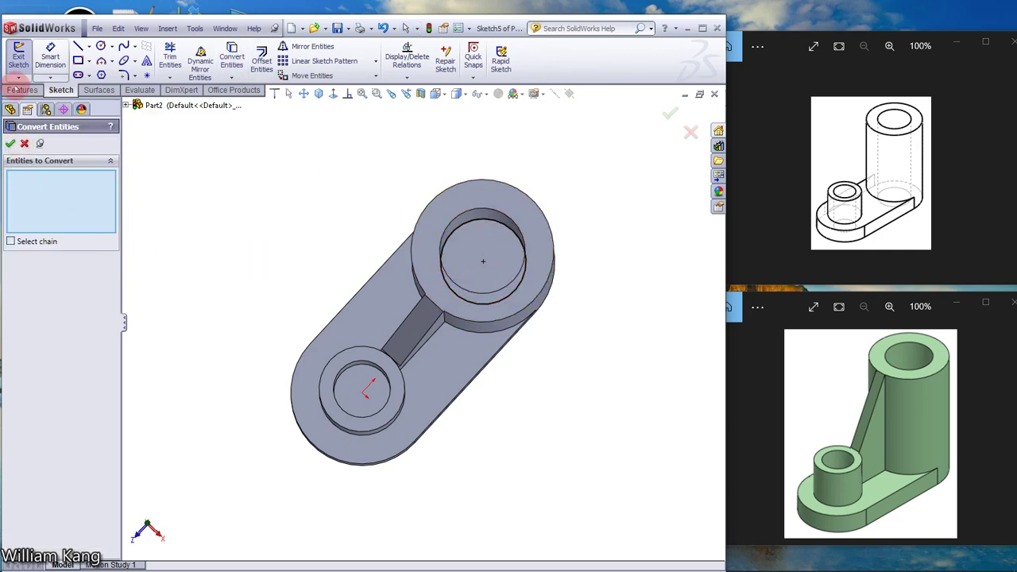
Extruded-cut the converted circle Through All to bore the hole through the base plate
{"action": "left_click", "coordinate": [22, 89]}
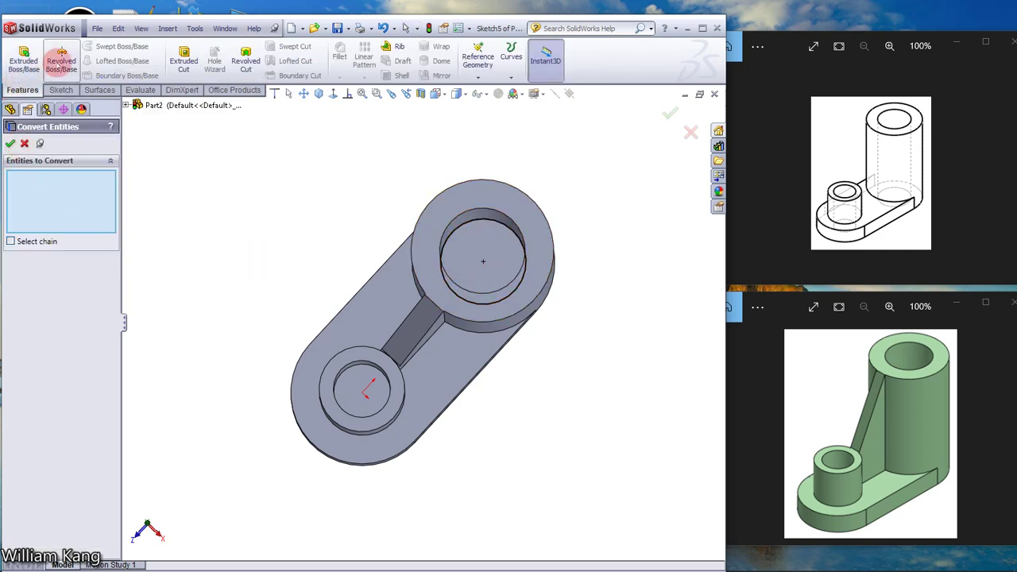
{"action": "left_click", "coordinate": [183, 59]}
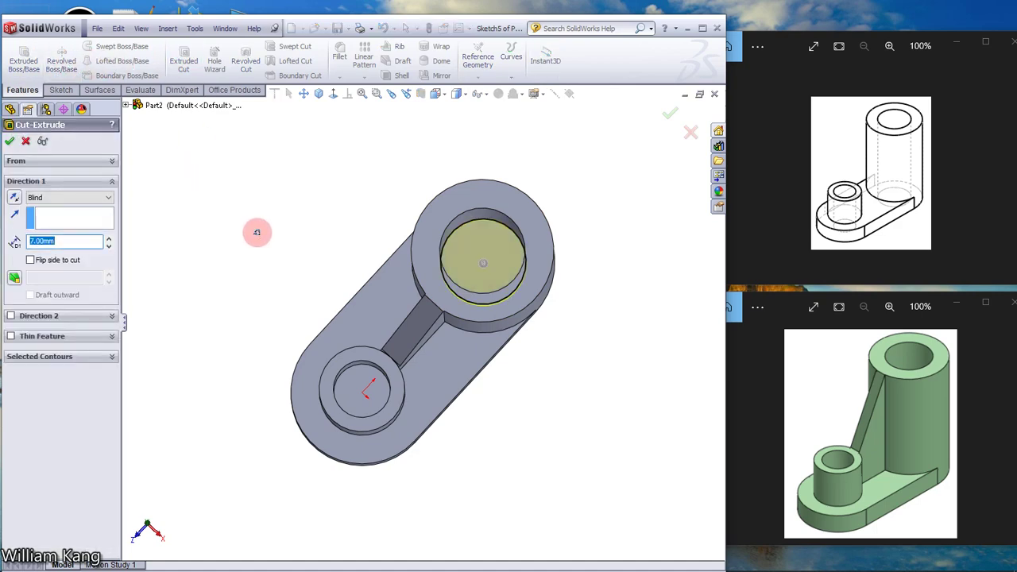
{"action": "mouse_move", "coordinate": [257, 229]}
{"action": "middle_mouse_down"}
{"action": "mouse_move", "coordinate": [282, 272]}
{"action": "mouse_move", "coordinate": [233, 247]}
{"action": "middle_mouse_up"}
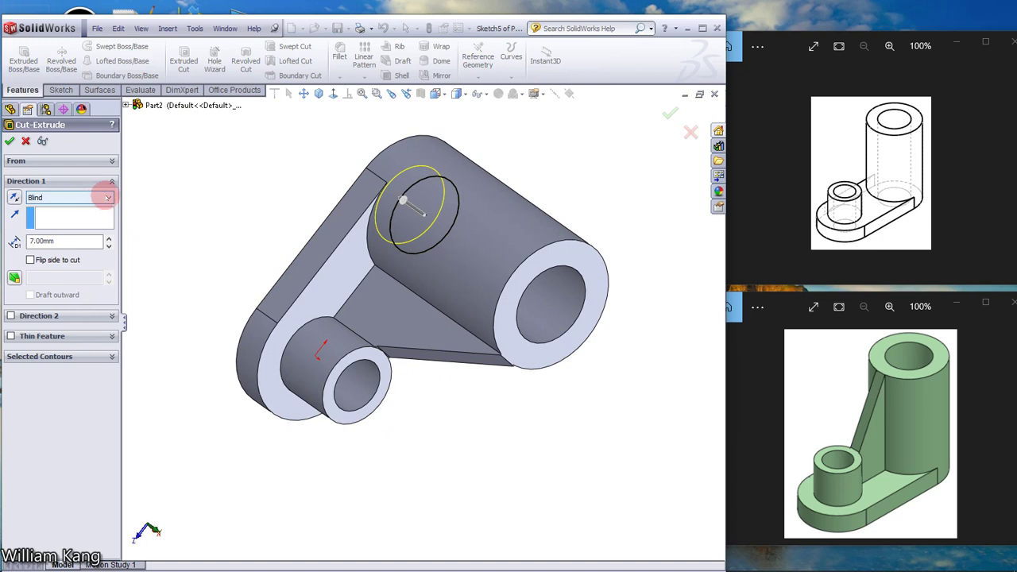
{"action": "left_click", "coordinate": [106, 197]}
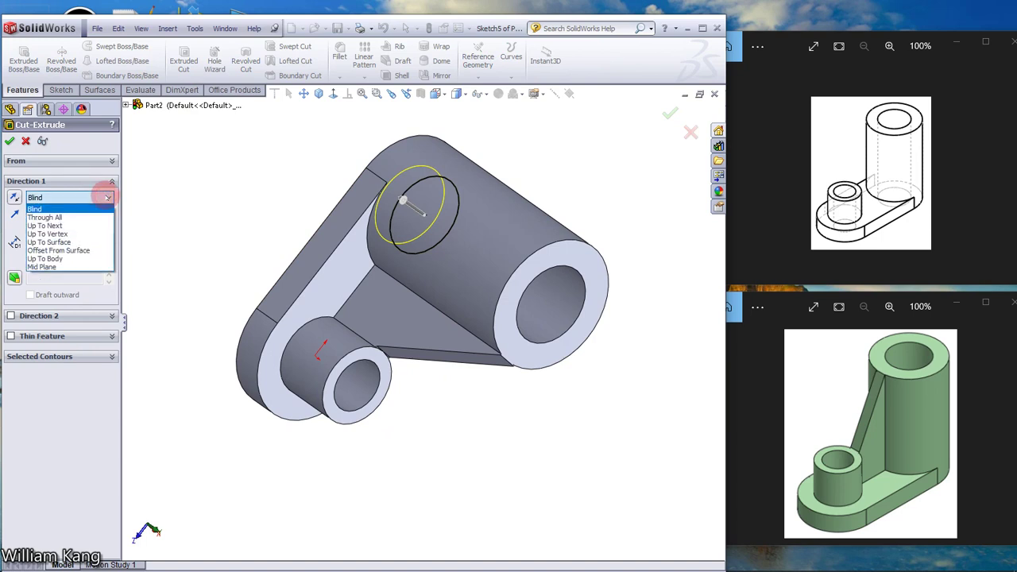
{"action": "left_click", "coordinate": [69, 217]}
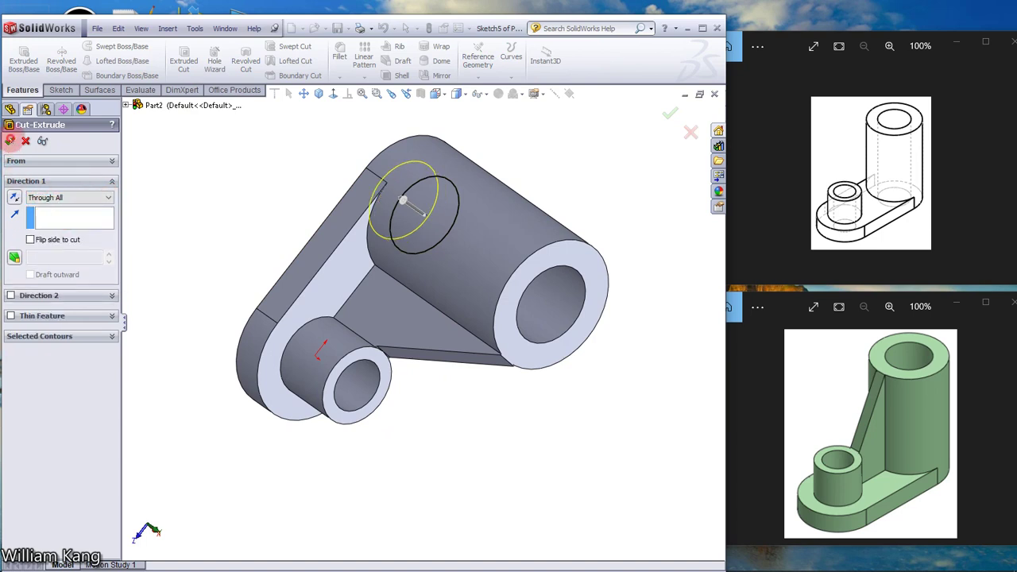
{"action": "left_click", "coordinate": [9, 140]}
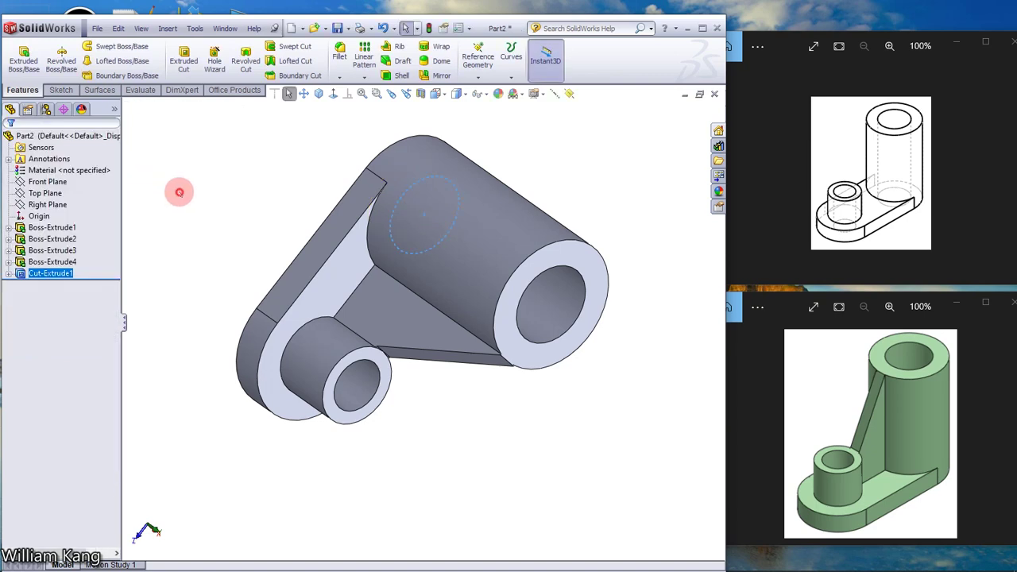
Inspect the through-bore from several angles against the slotted-plate reference image, ending in isometric view
{"action": "mouse_move", "coordinate": [227, 220]}
{"action": "middle_mouse_down"}
{"action": "mouse_move", "coordinate": [170, 164]}
{"action": "mouse_move", "coordinate": [177, 159]}
{"action": "mouse_move", "coordinate": [154, 175]}
{"action": "mouse_move", "coordinate": [184, 159]}
{"action": "mouse_move", "coordinate": [162, 172]}
{"action": "mouse_move", "coordinate": [170, 159]}
{"action": "mouse_move", "coordinate": [198, 184]}
{"action": "middle_mouse_up"}
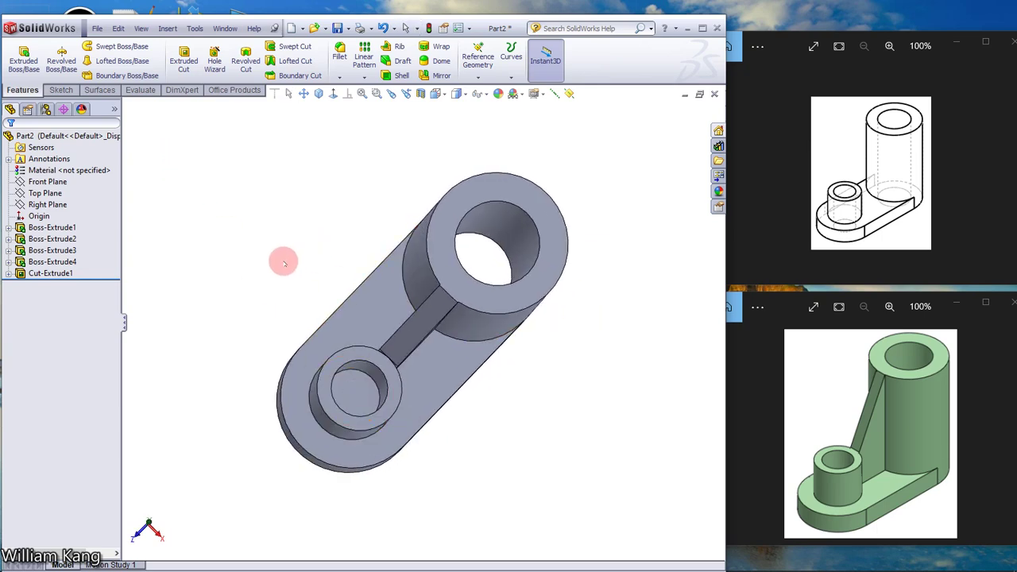
{"action": "mouse_move", "coordinate": [284, 263]}
{"action": "middle_mouse_down"}
{"action": "mouse_move", "coordinate": [364, 254]}
{"action": "mouse_move", "coordinate": [319, 262]}
{"action": "middle_mouse_up"}
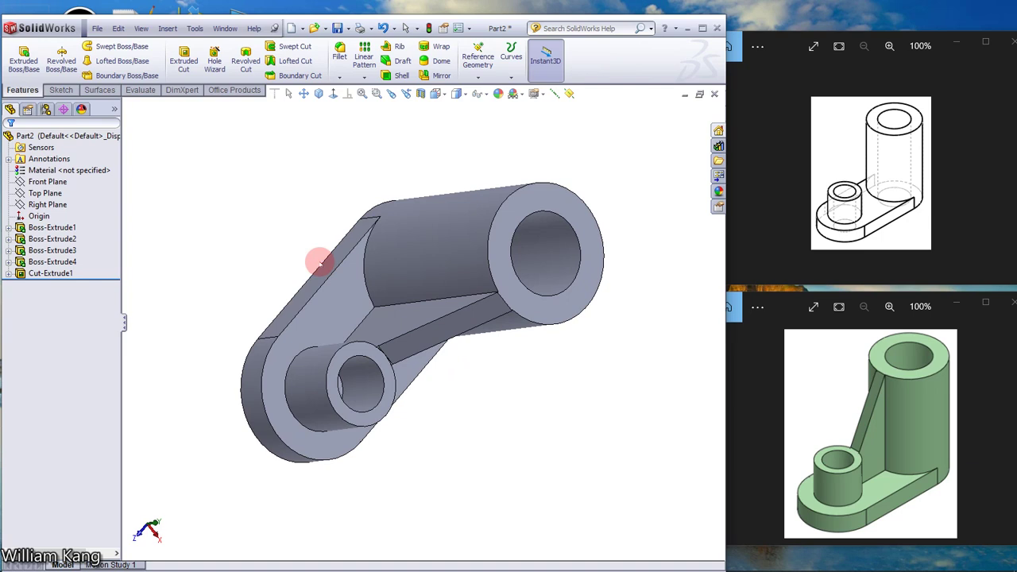
{"action": "left_click", "coordinate": [730, 174]}
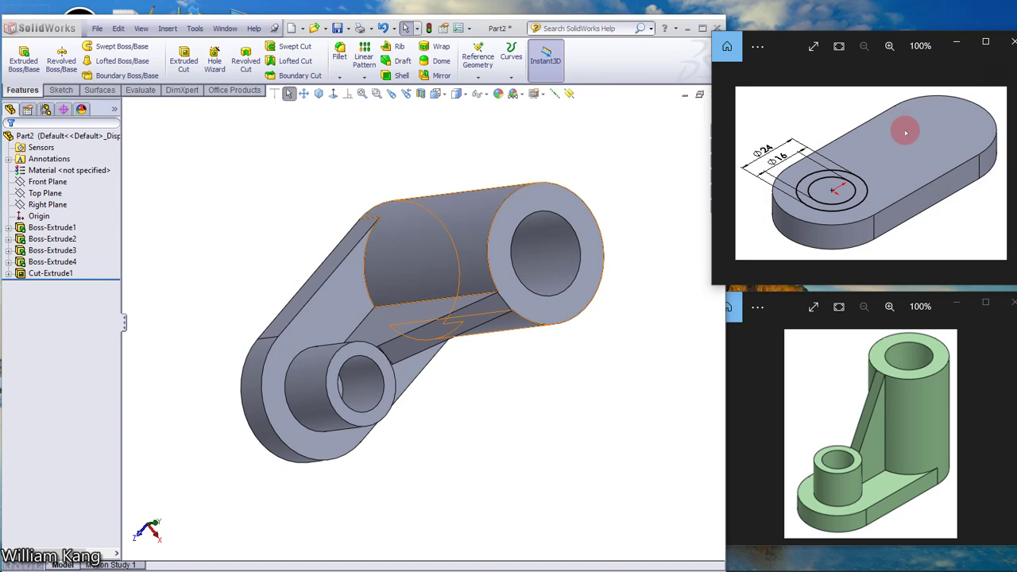
{"action": "left_click", "coordinate": [254, 186]}
{"action": "key", "text": "ctrl+3"}
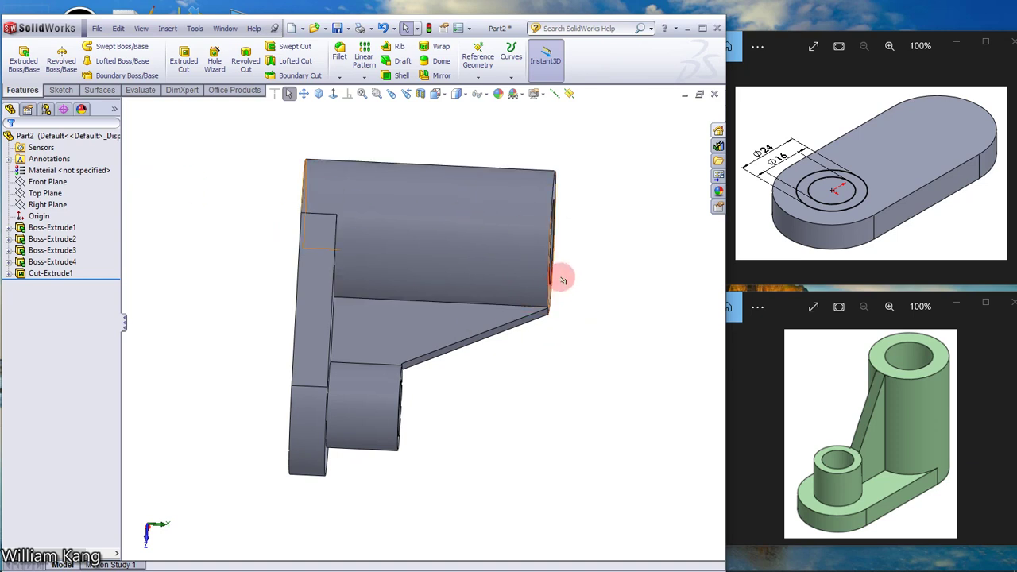
{"action": "key", "text": "f"}
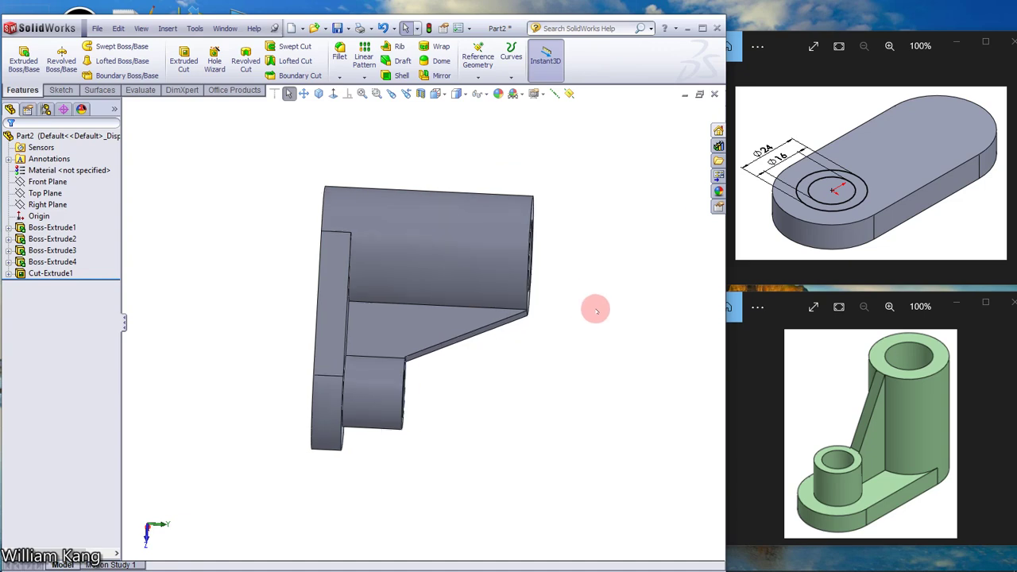
{"action": "mouse_move", "coordinate": [596, 310]}
{"action": "middle_mouse_down"}
{"action": "mouse_move", "coordinate": [470, 288]}
{"action": "mouse_move", "coordinate": [427, 268]}
{"action": "middle_mouse_up"}
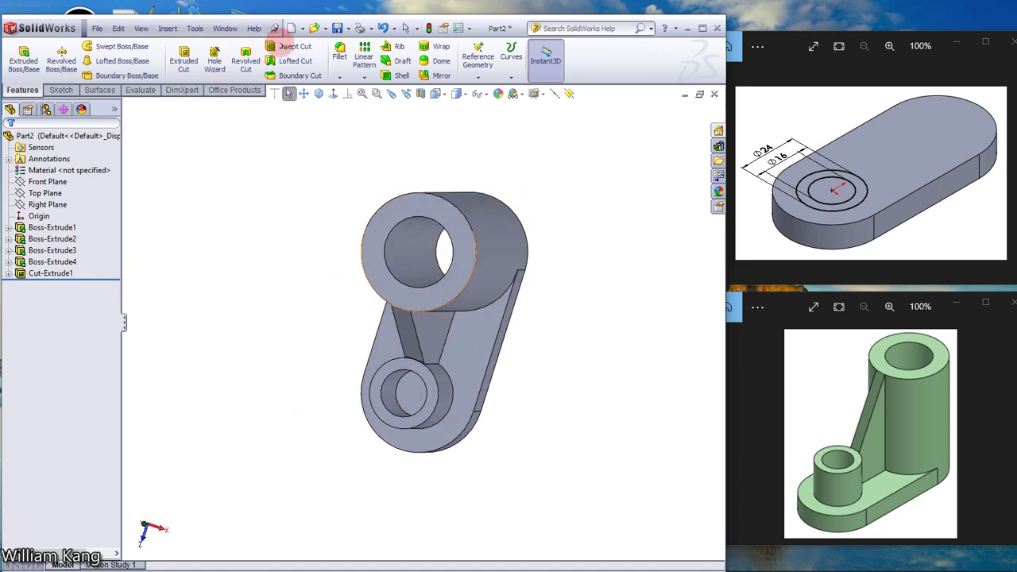
{"action": "left_click", "coordinate": [319, 93]}
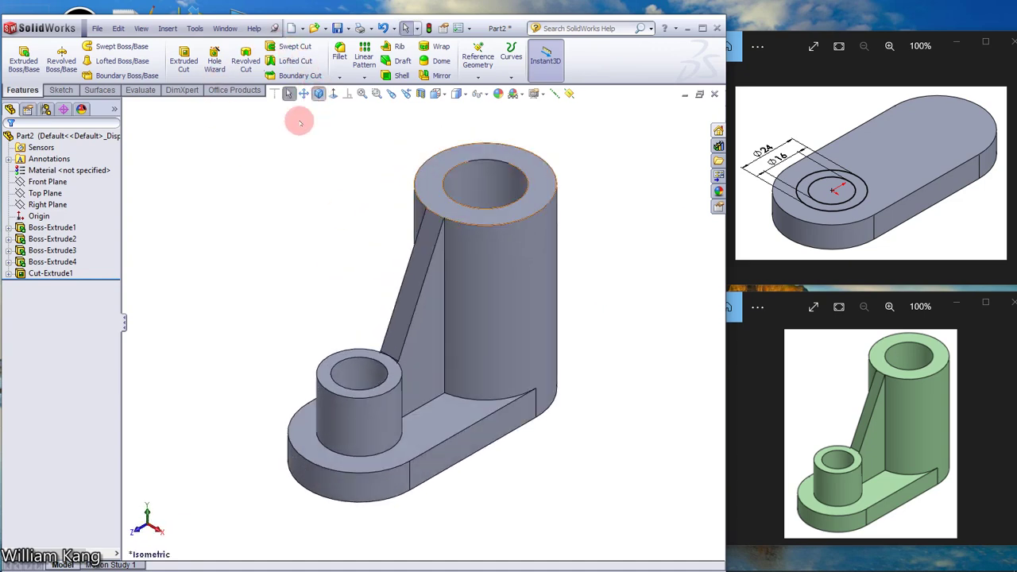
{"action": "left_click", "coordinate": [238, 191]}
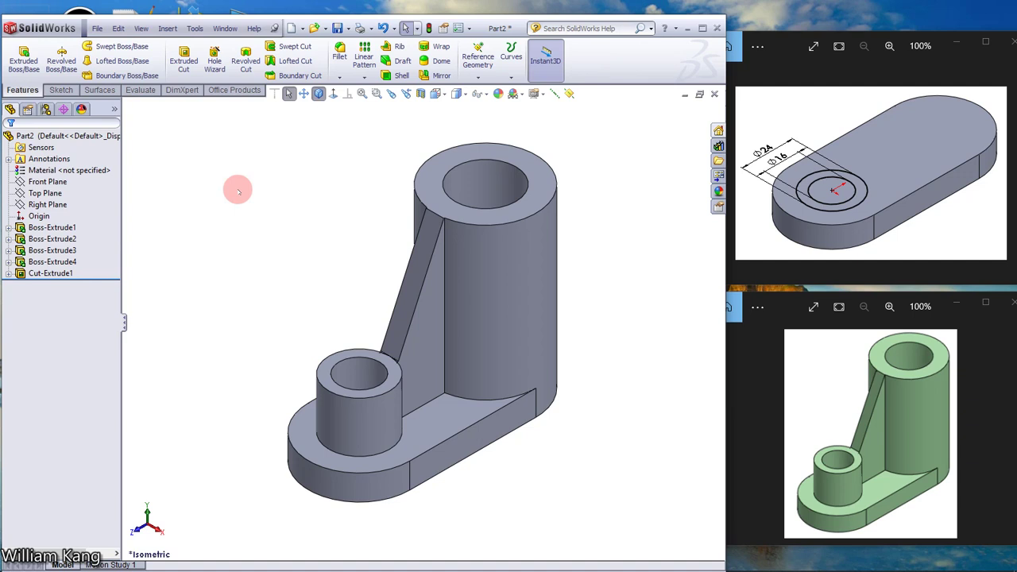